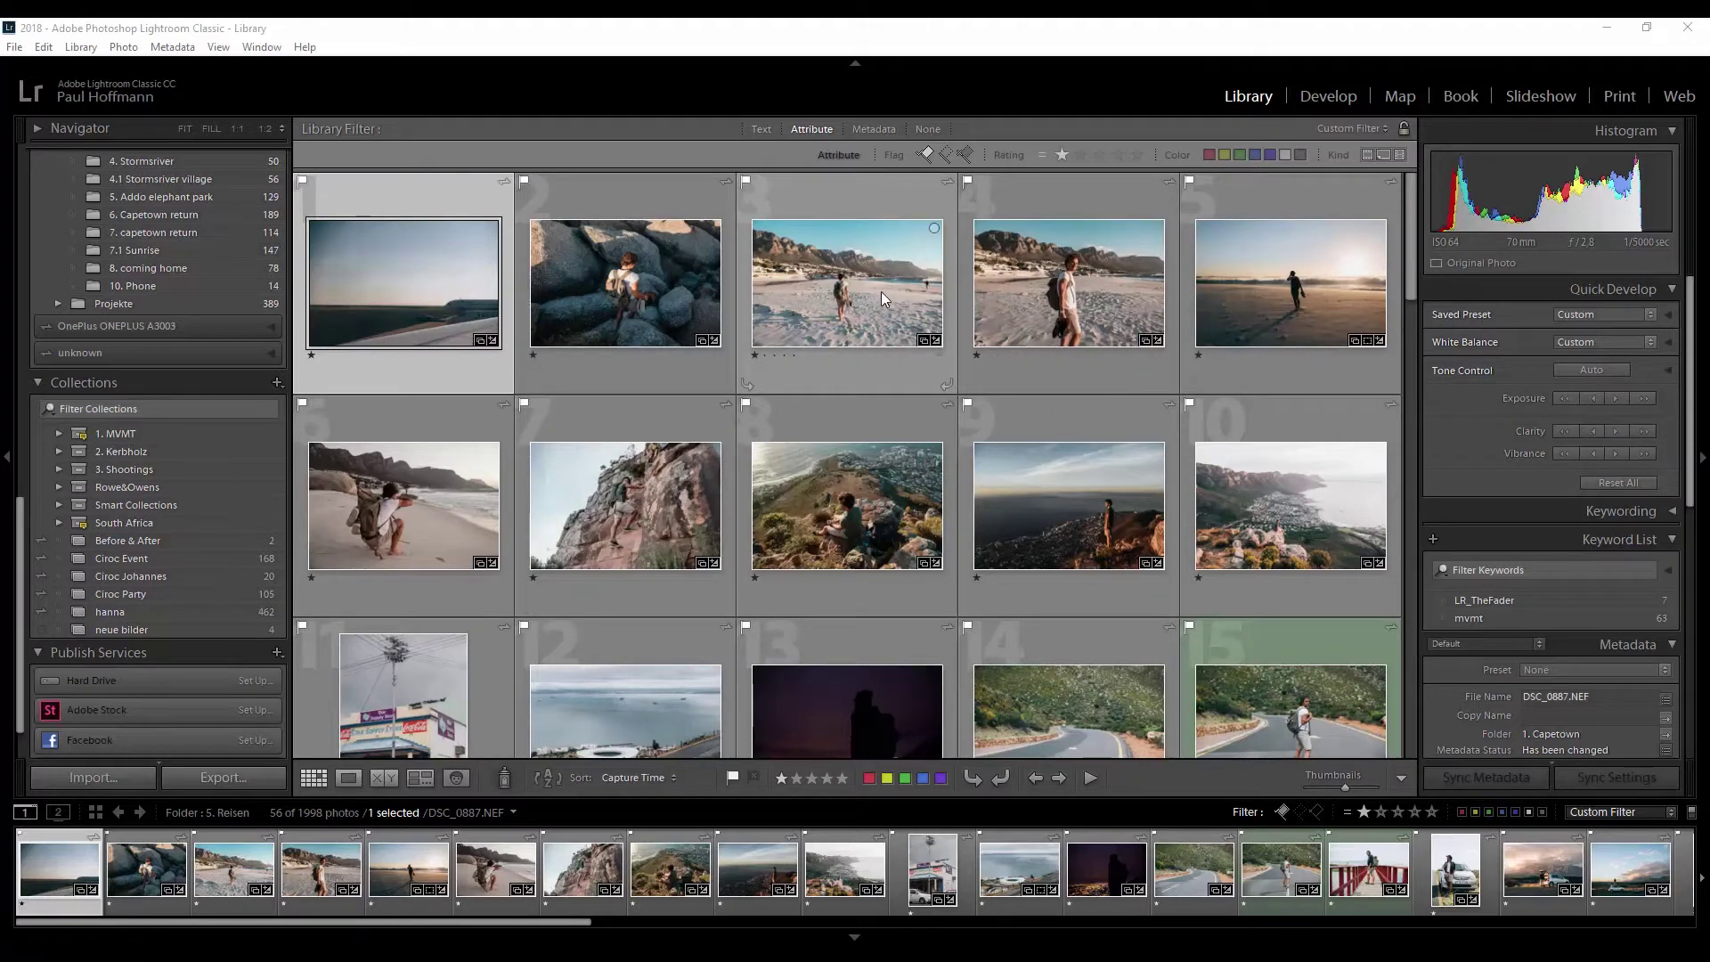
Select the consecutive photos from the second image, the man among the boulders, through the nineteenth, the white car under a blue sky
scroll(877, 314, "down", 3)
scroll(876, 310, "down", 3)
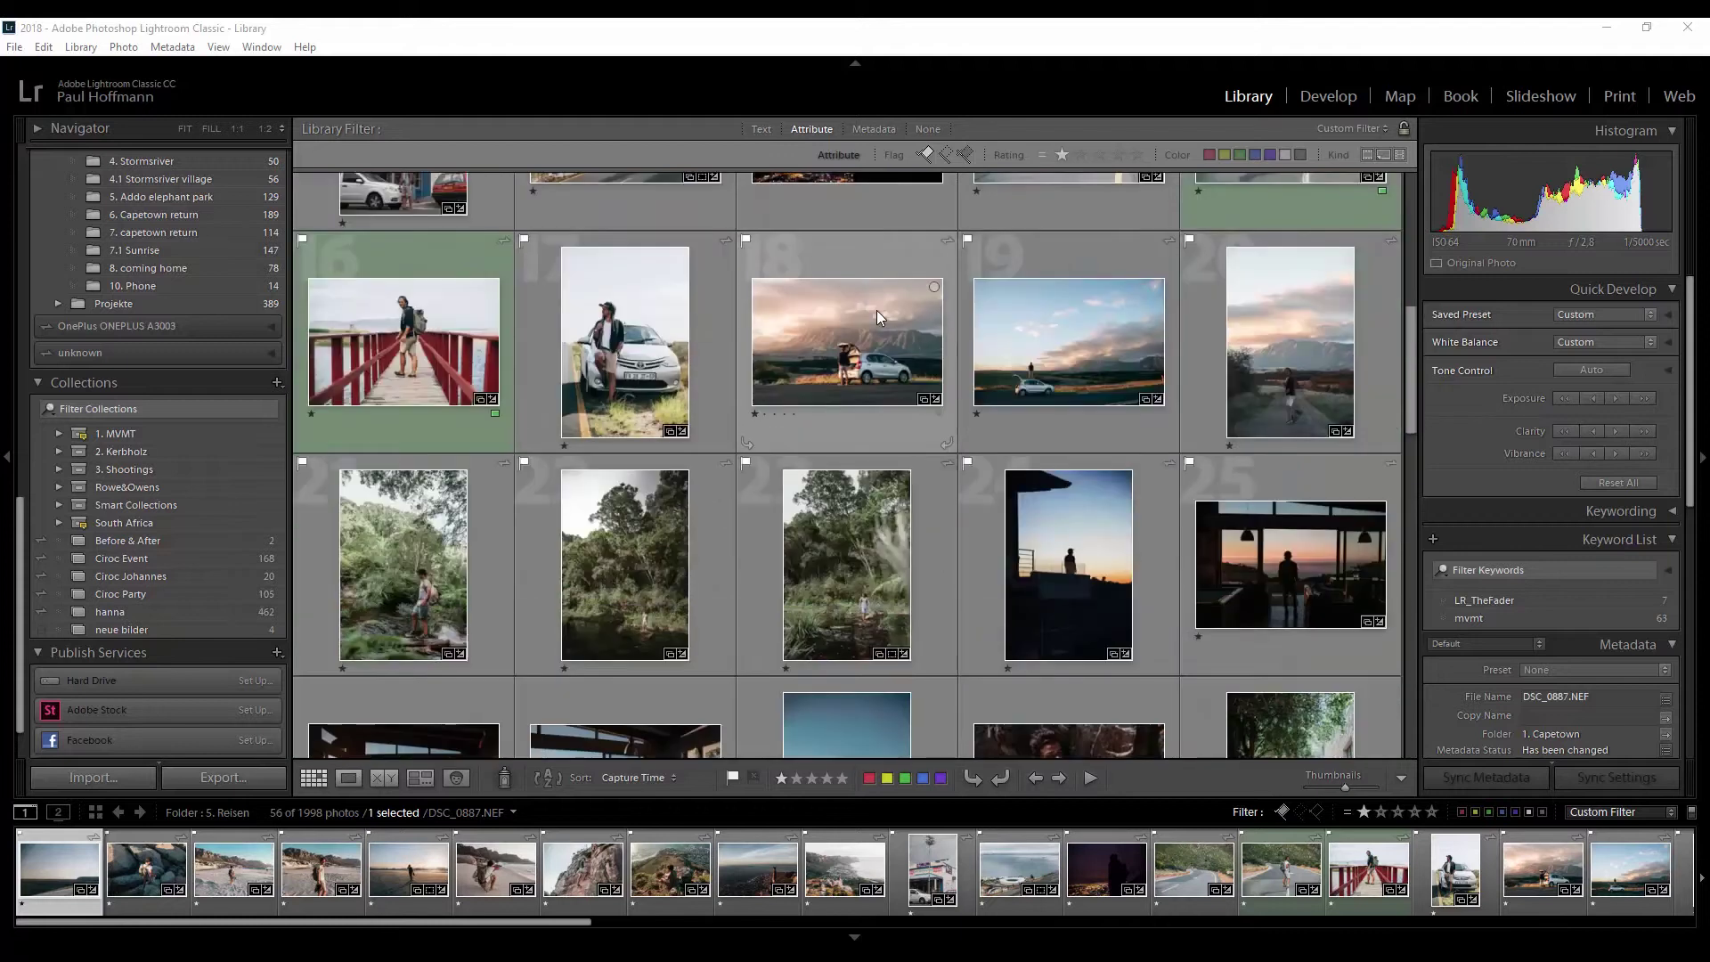
scroll(876, 310, "up", 6)
left_click(635, 280)
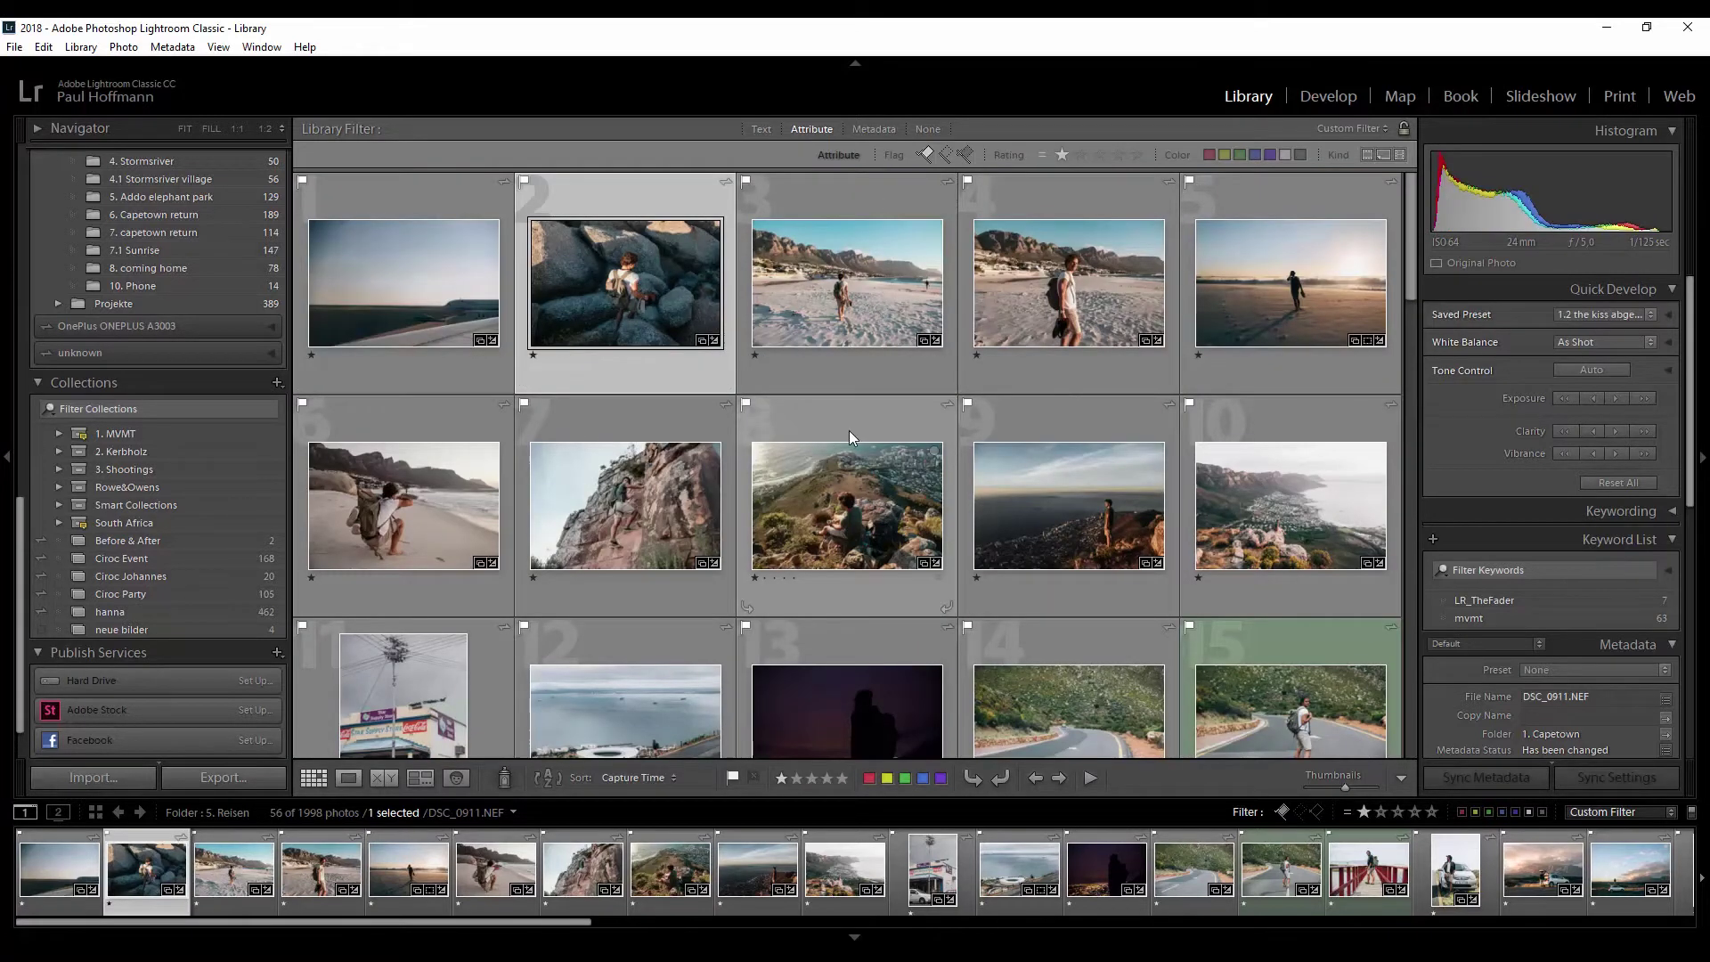
scroll(847, 430, "down", 2)
scroll(848, 429, "down", 2)
scroll(848, 429, "down", 2)
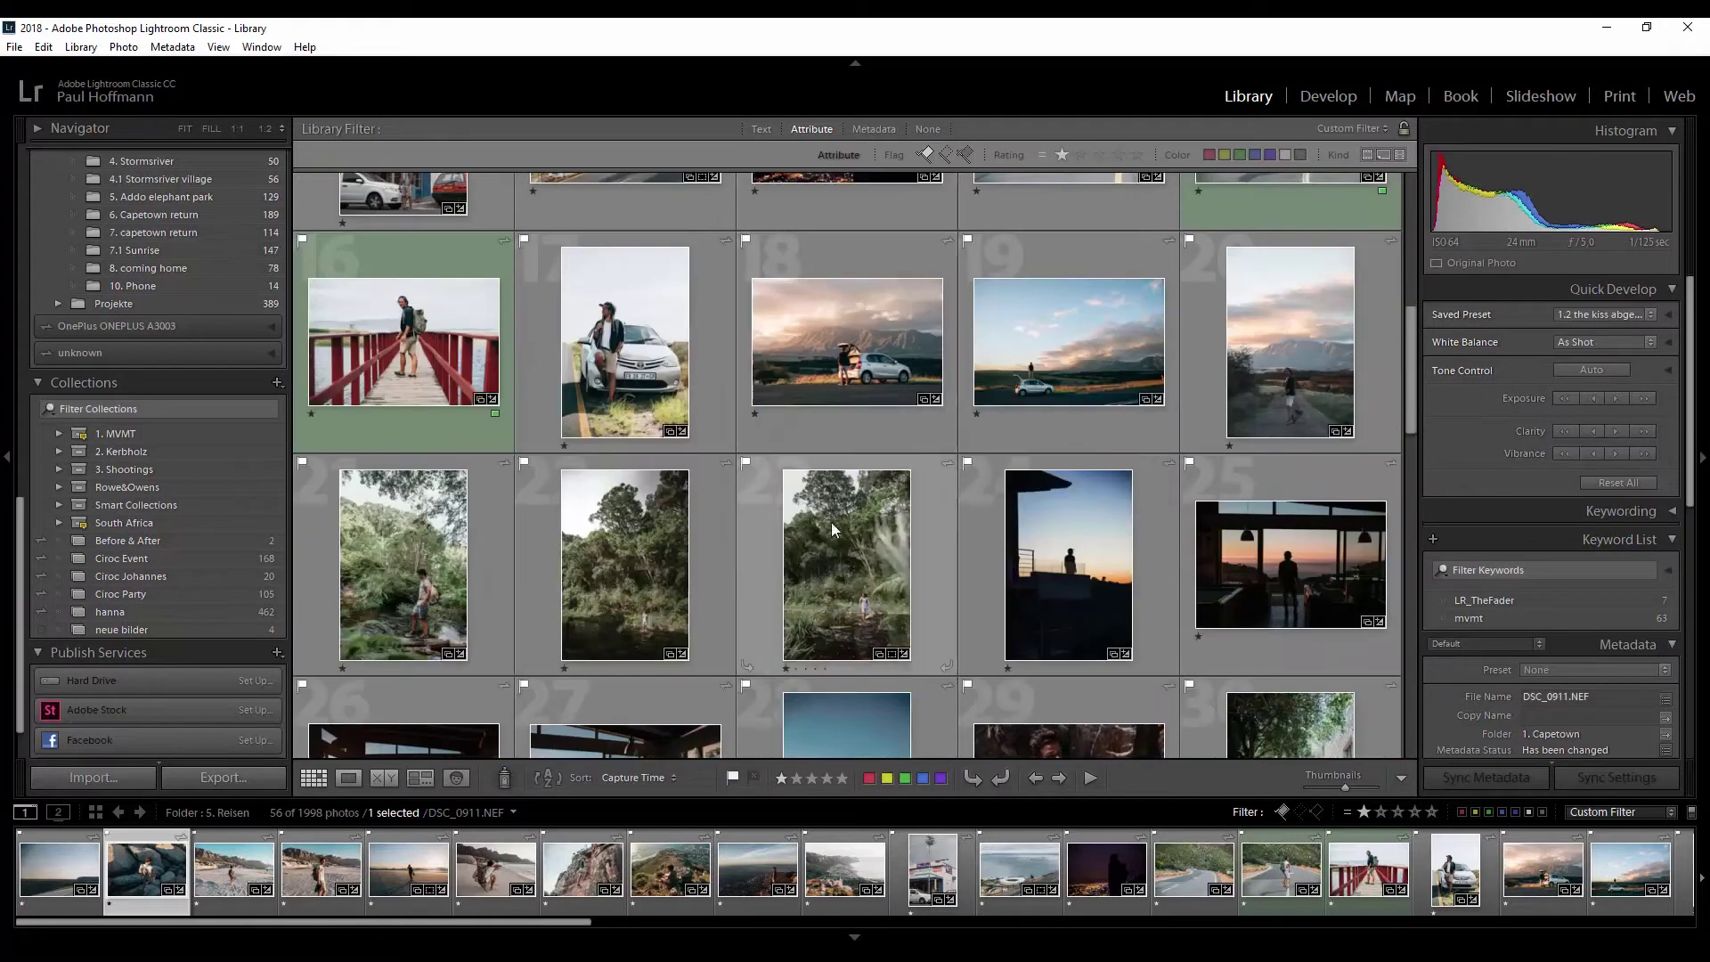
left_click(1073, 346, "shift")
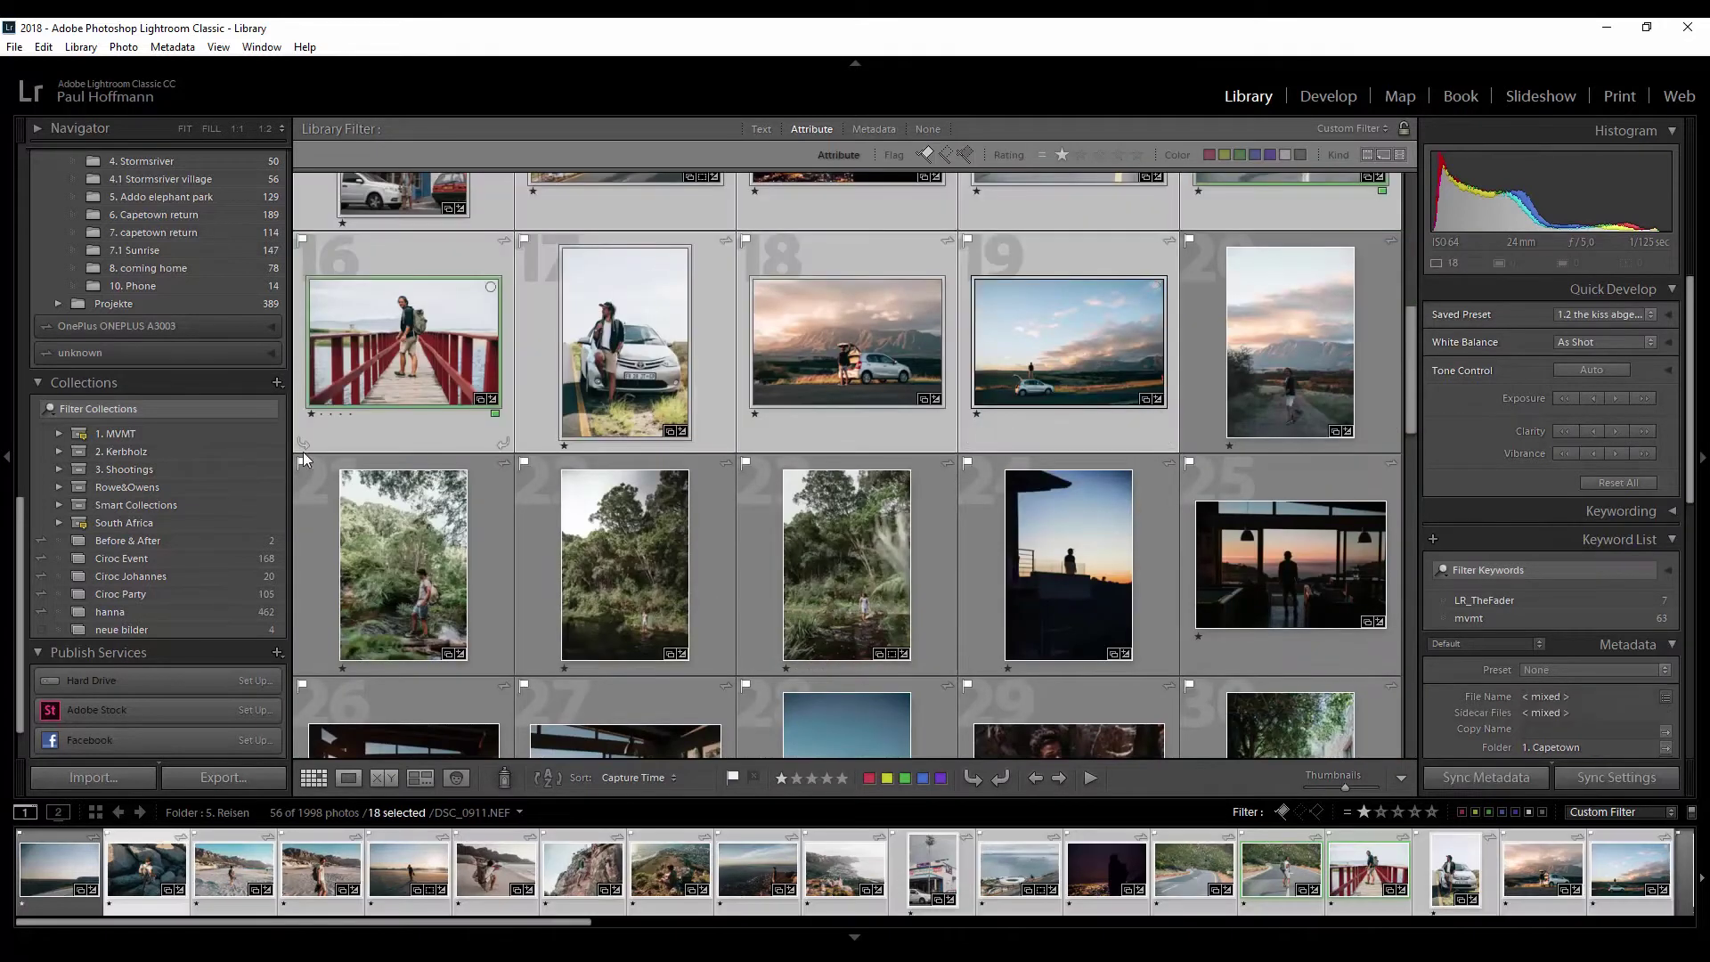
Create a collection from the selected photos, synced with Lightroom CC and named with the subject's first name followed by "Capetown"
left_click(277, 383)
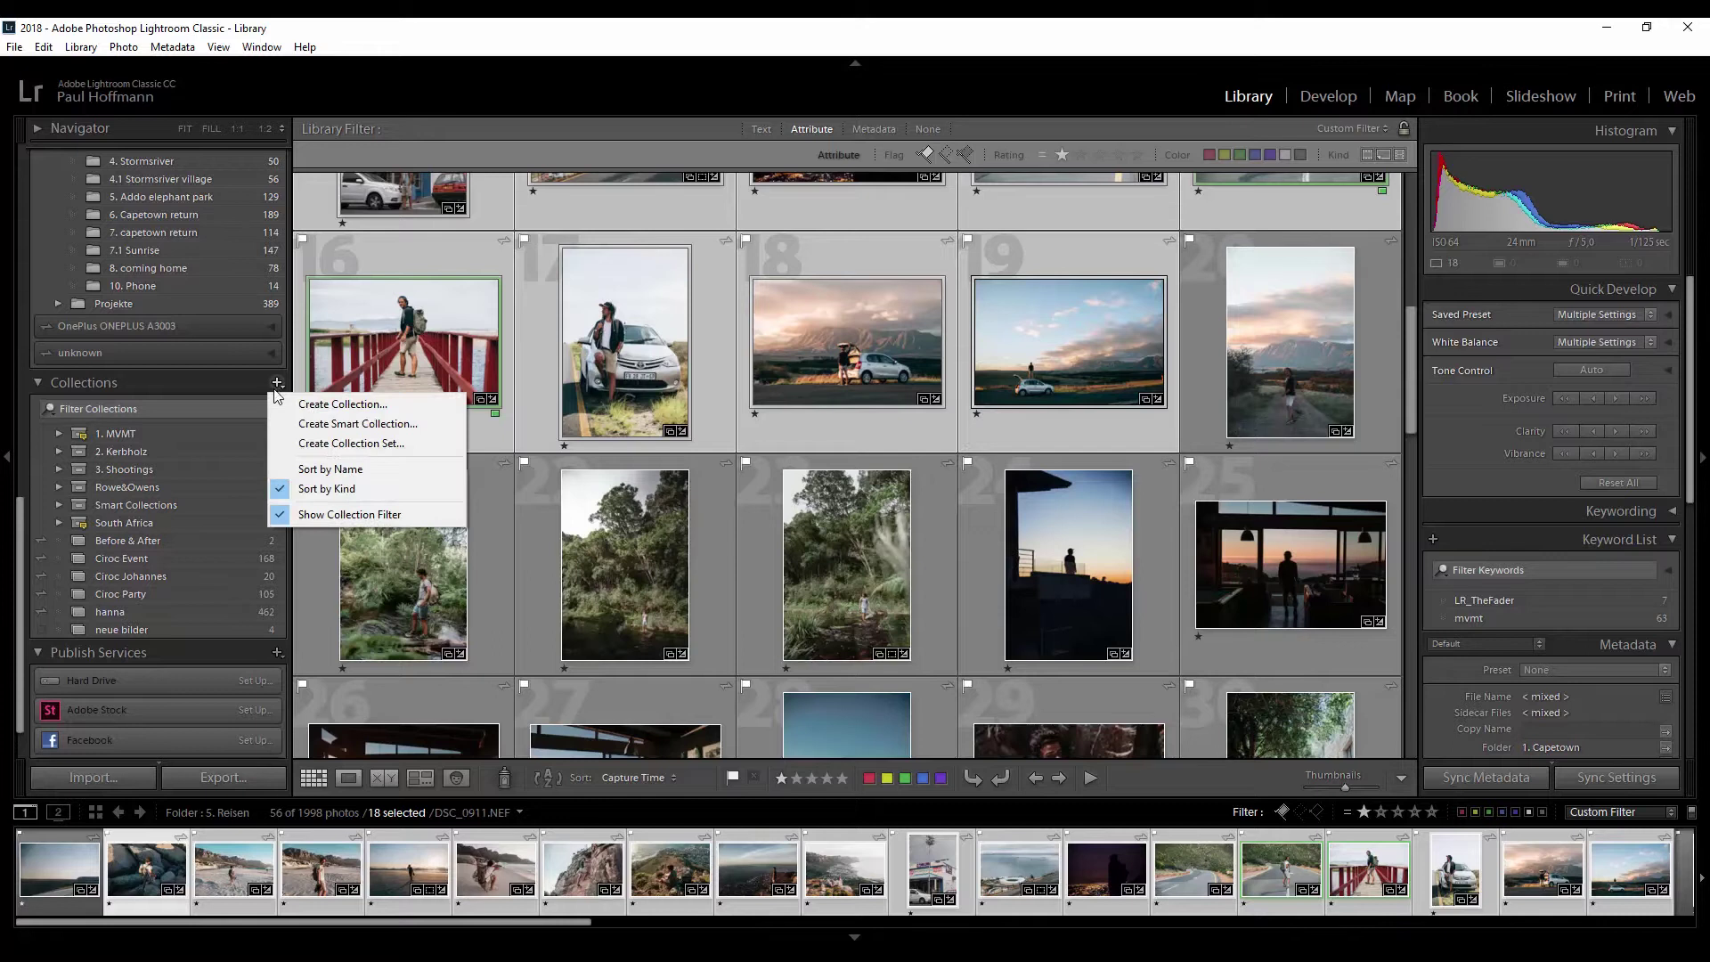
left_click(338, 404)
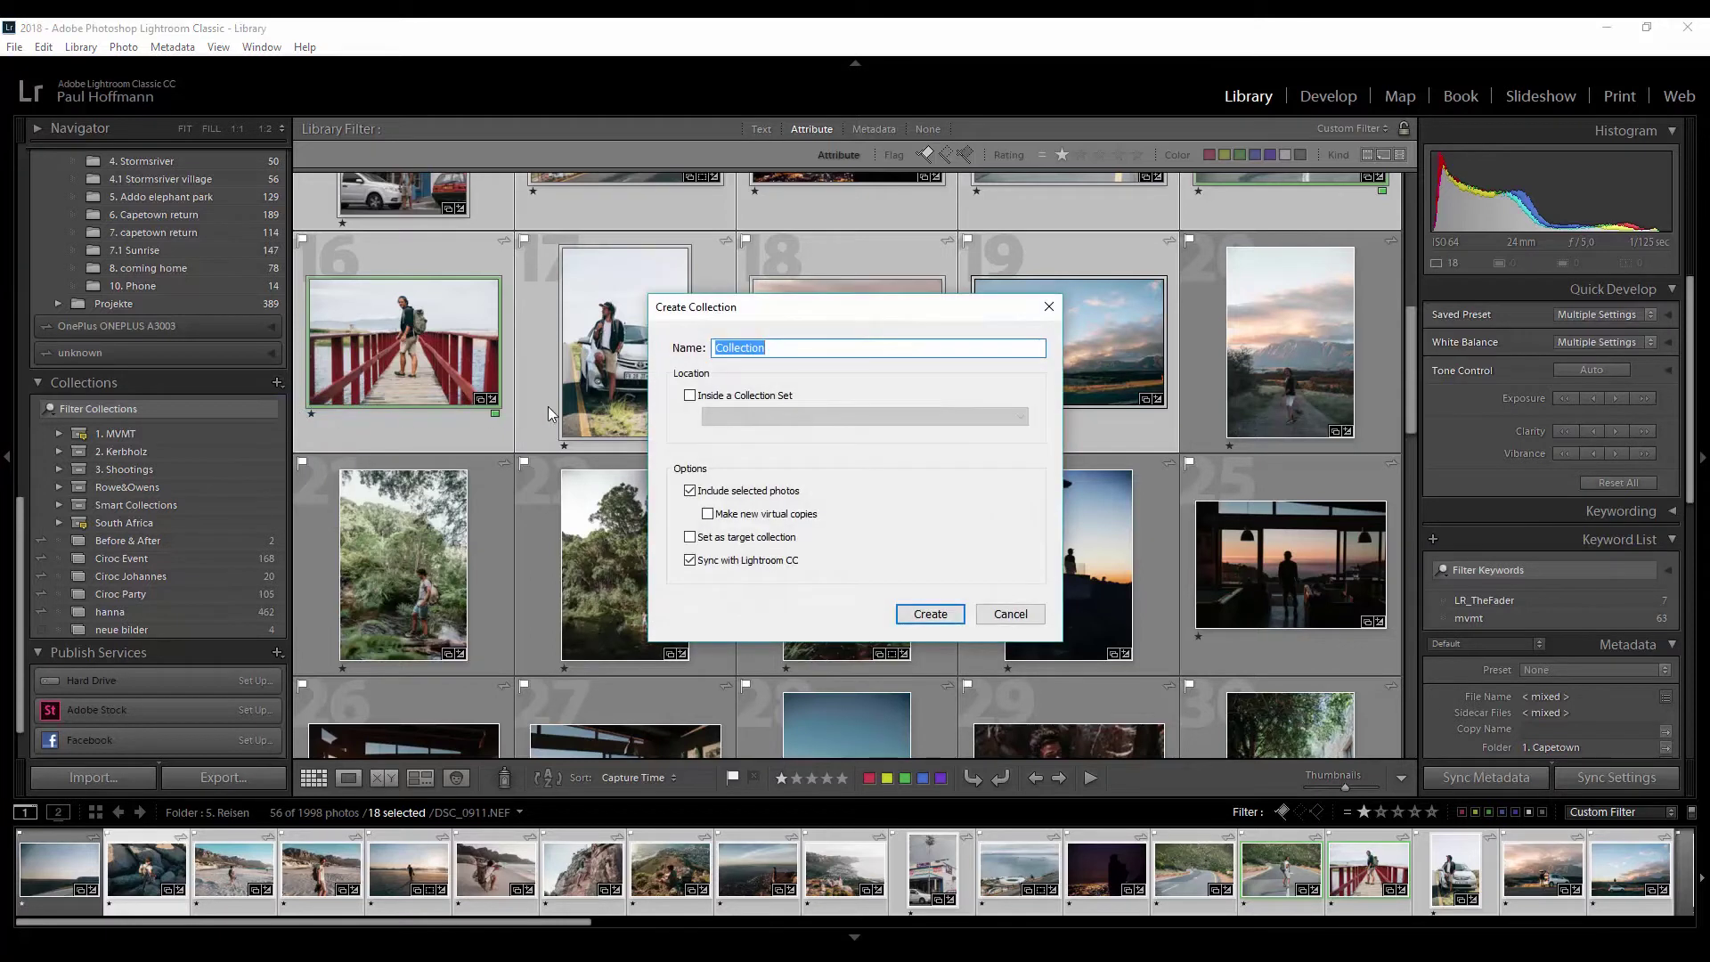
type("Tom Capetown")
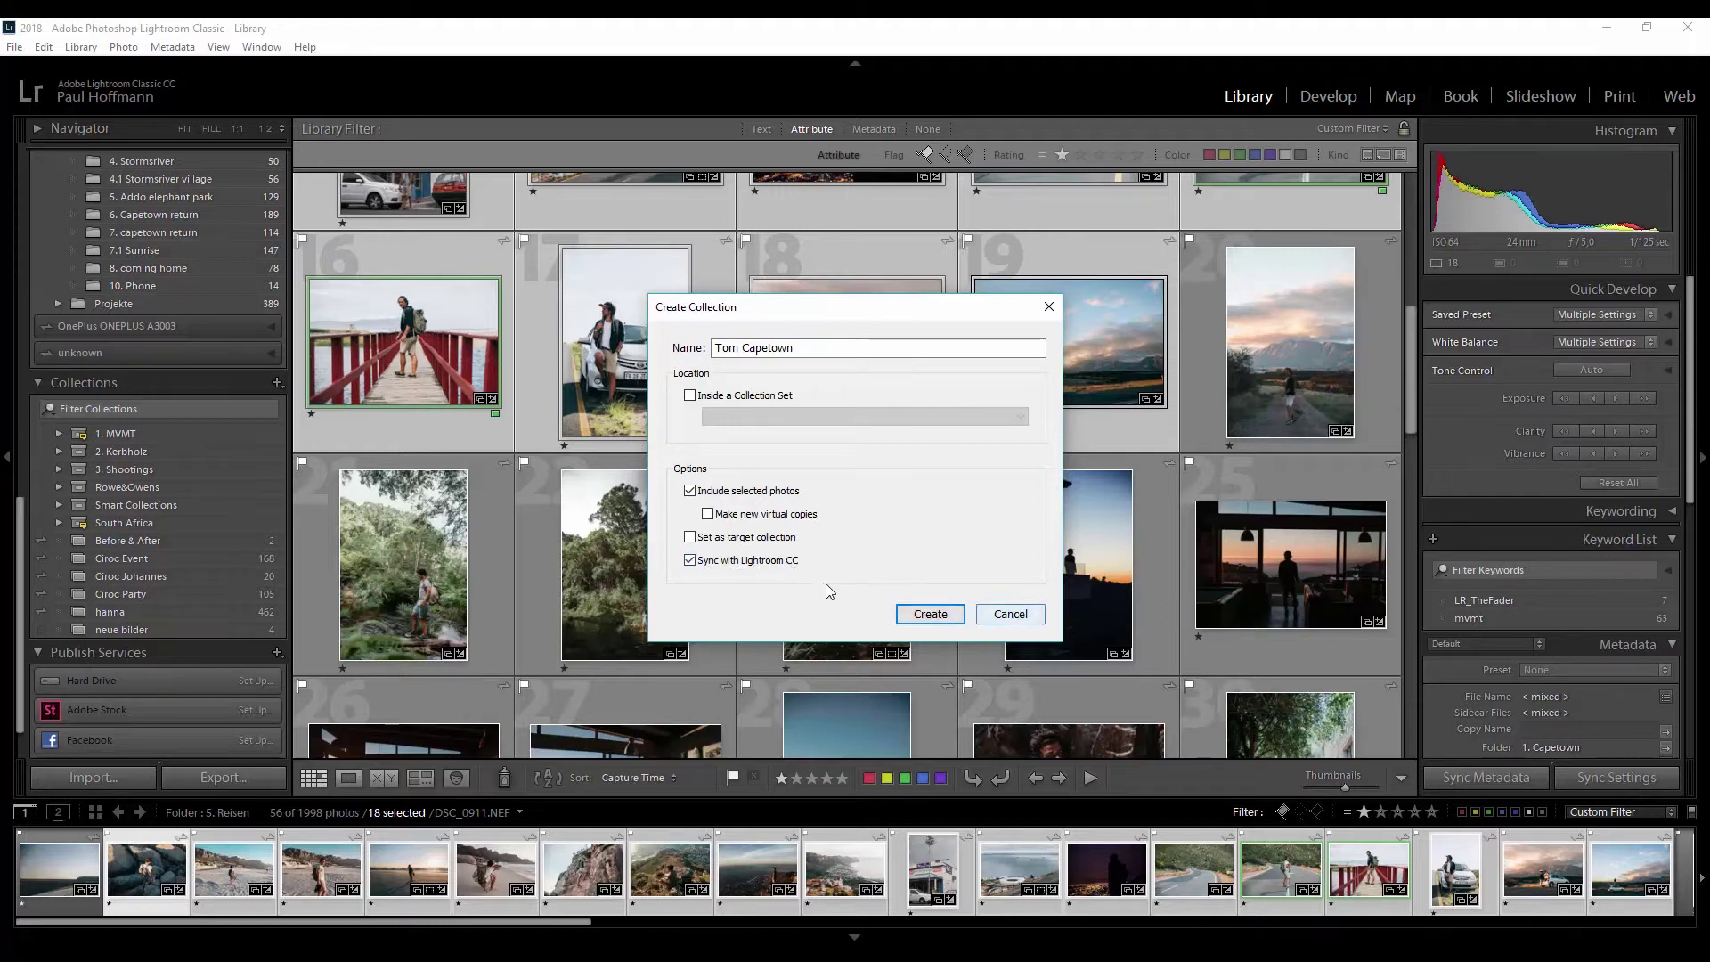
left_click(916, 619)
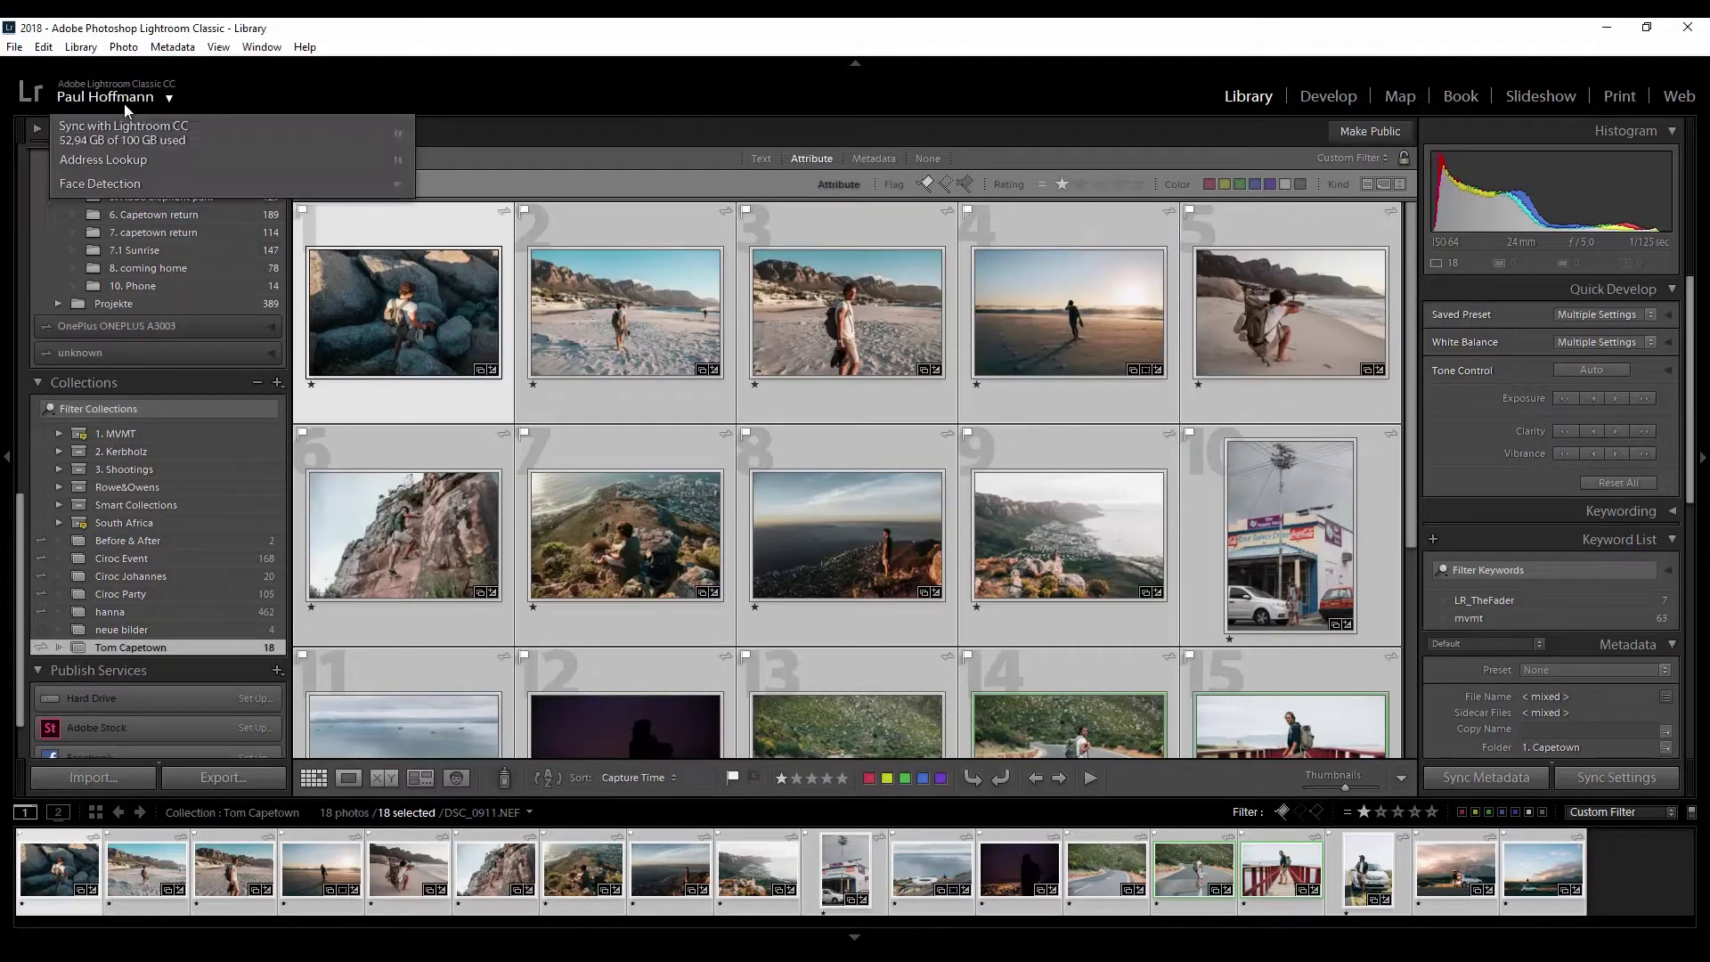
Make the new Capetown collection public and copy its share link to the clipboard
left_click(113, 101)
left_click(150, 638)
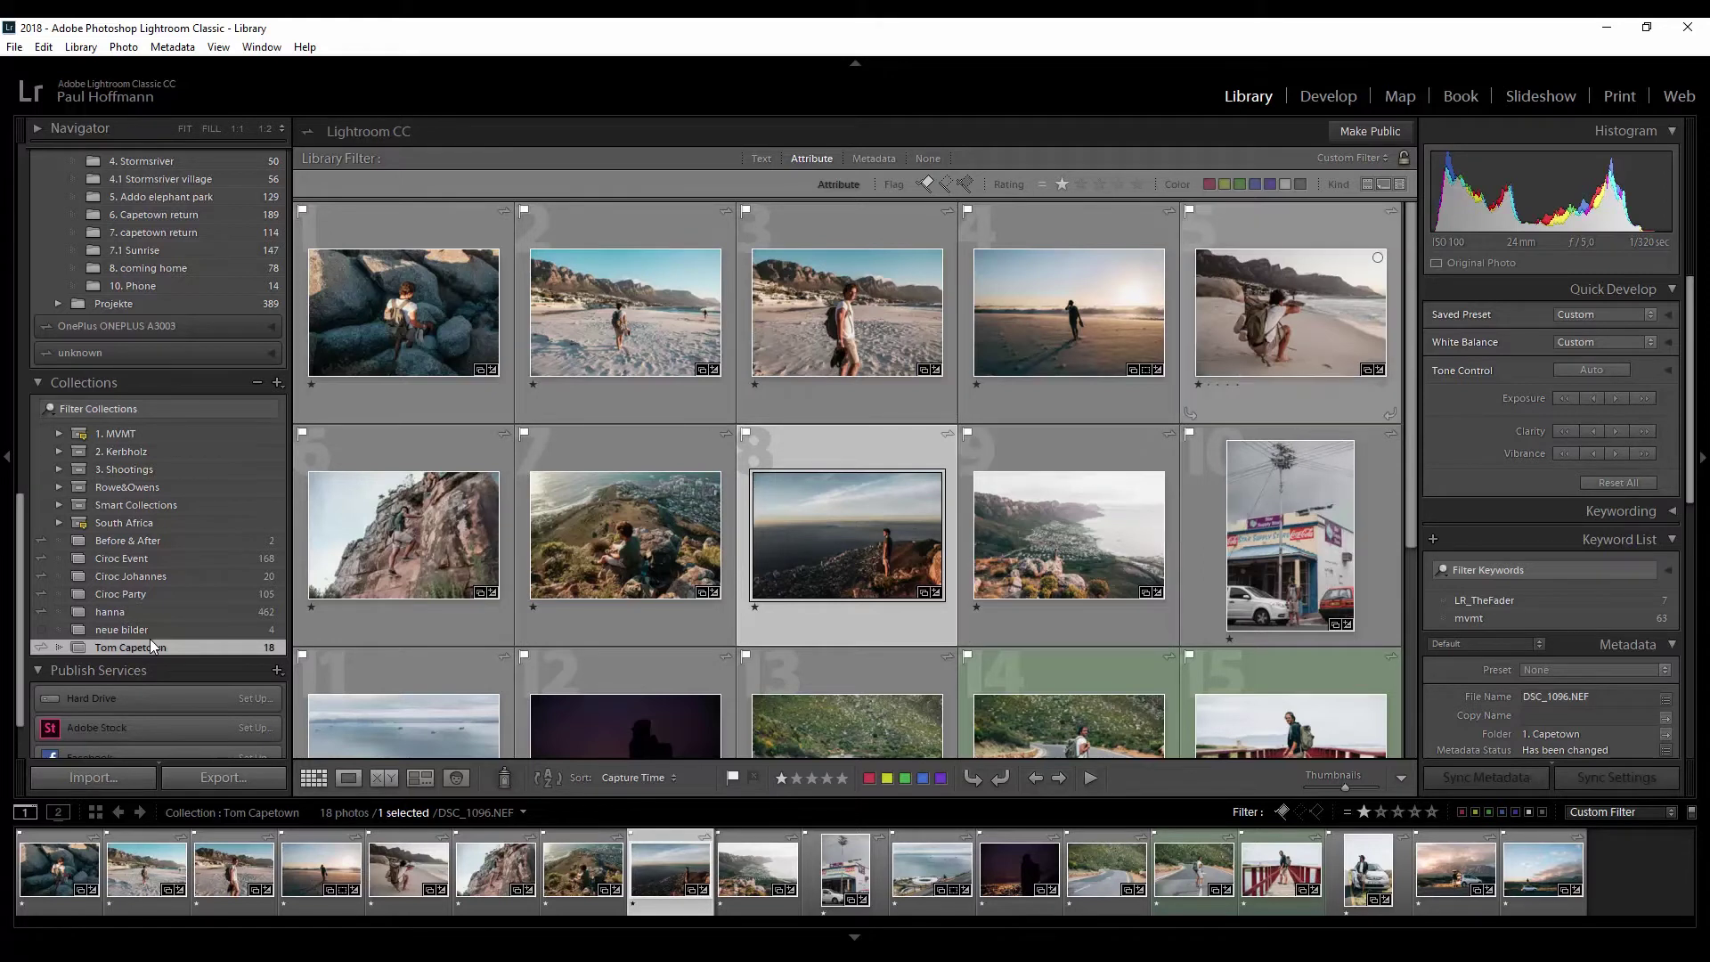
left_click(1370, 132)
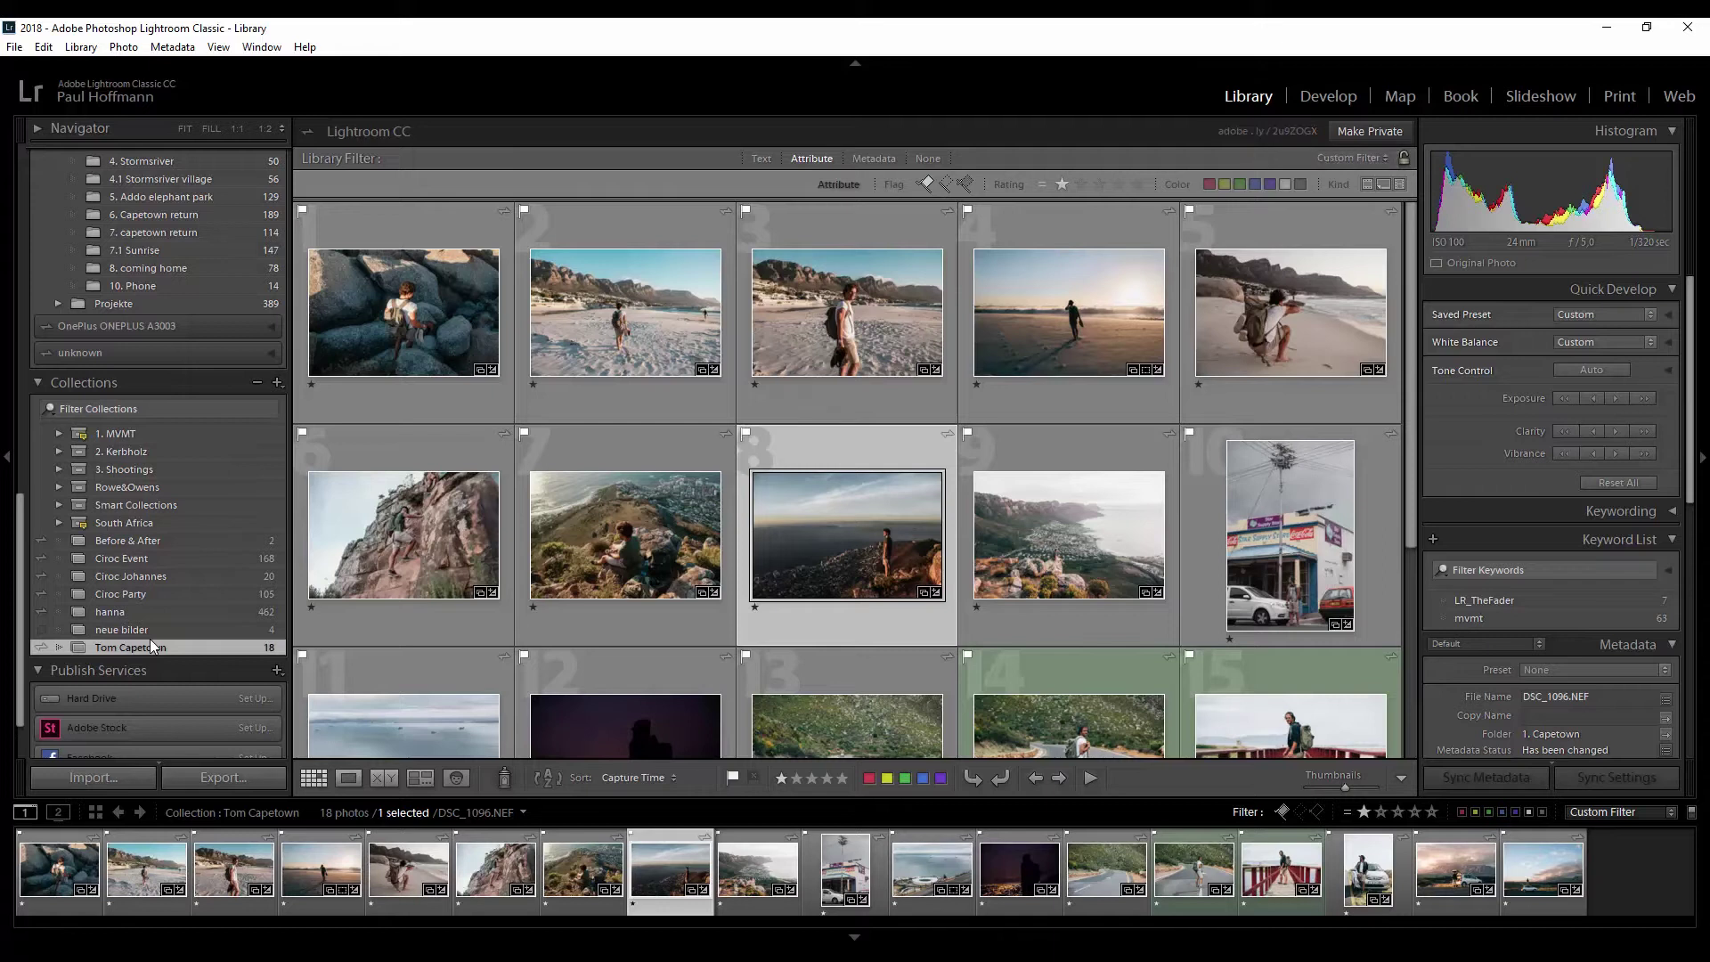
right_click(1243, 131)
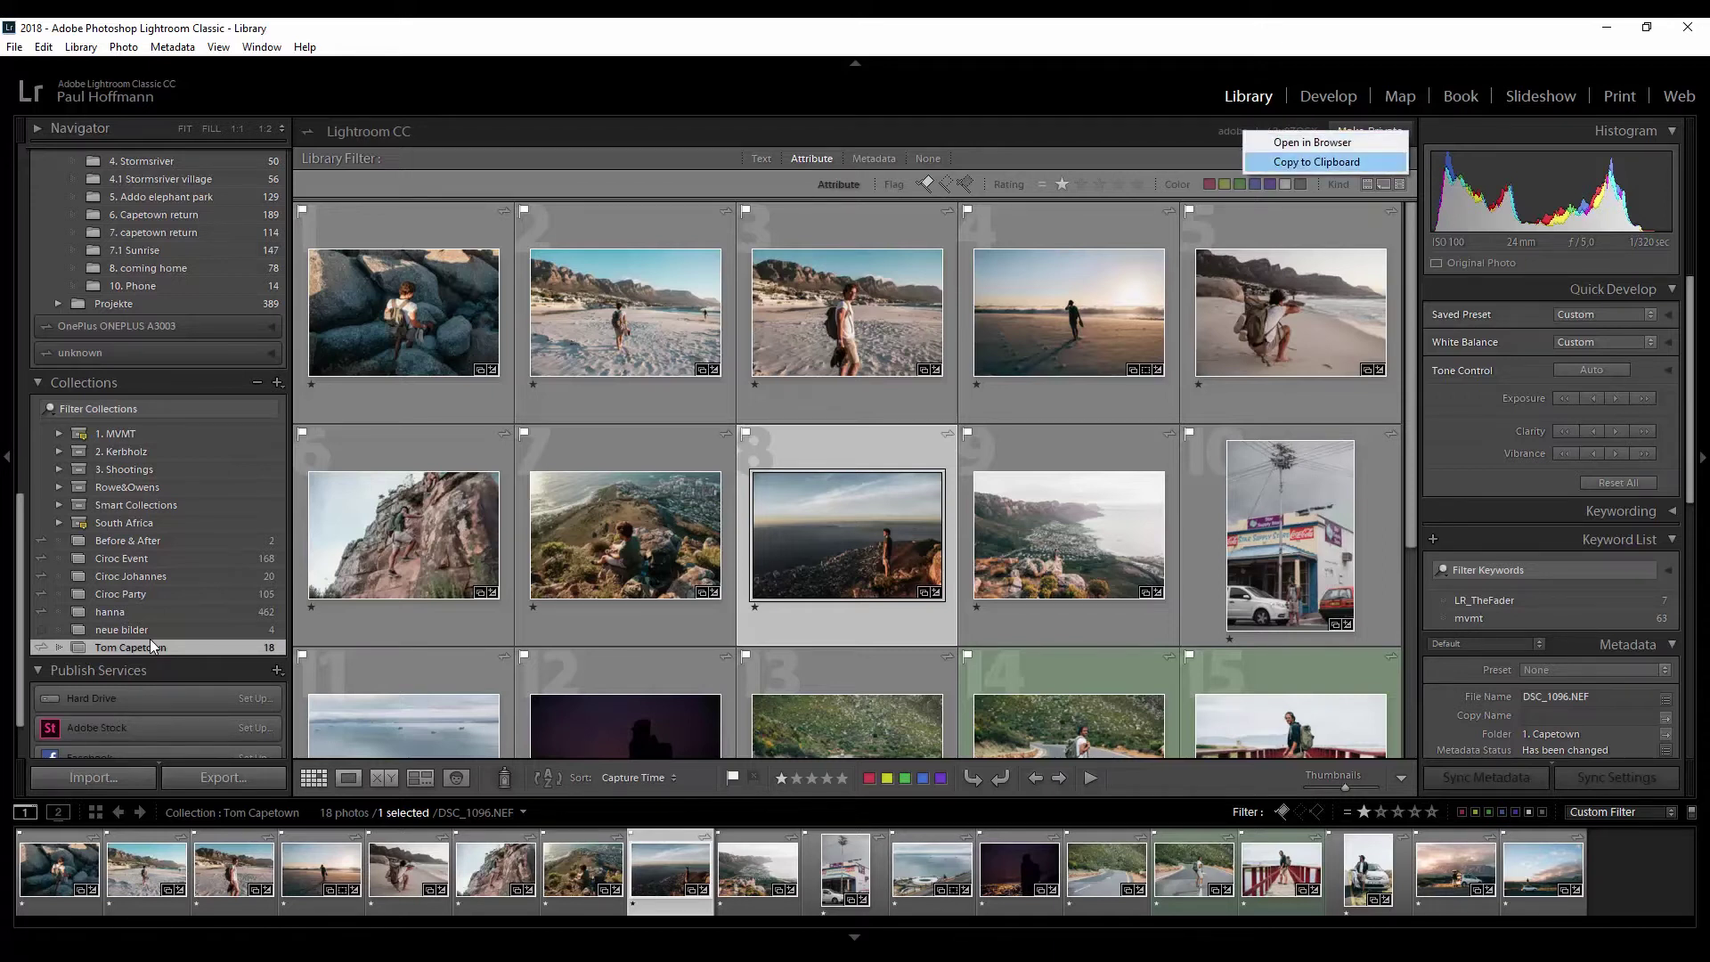
left_click(1316, 162)
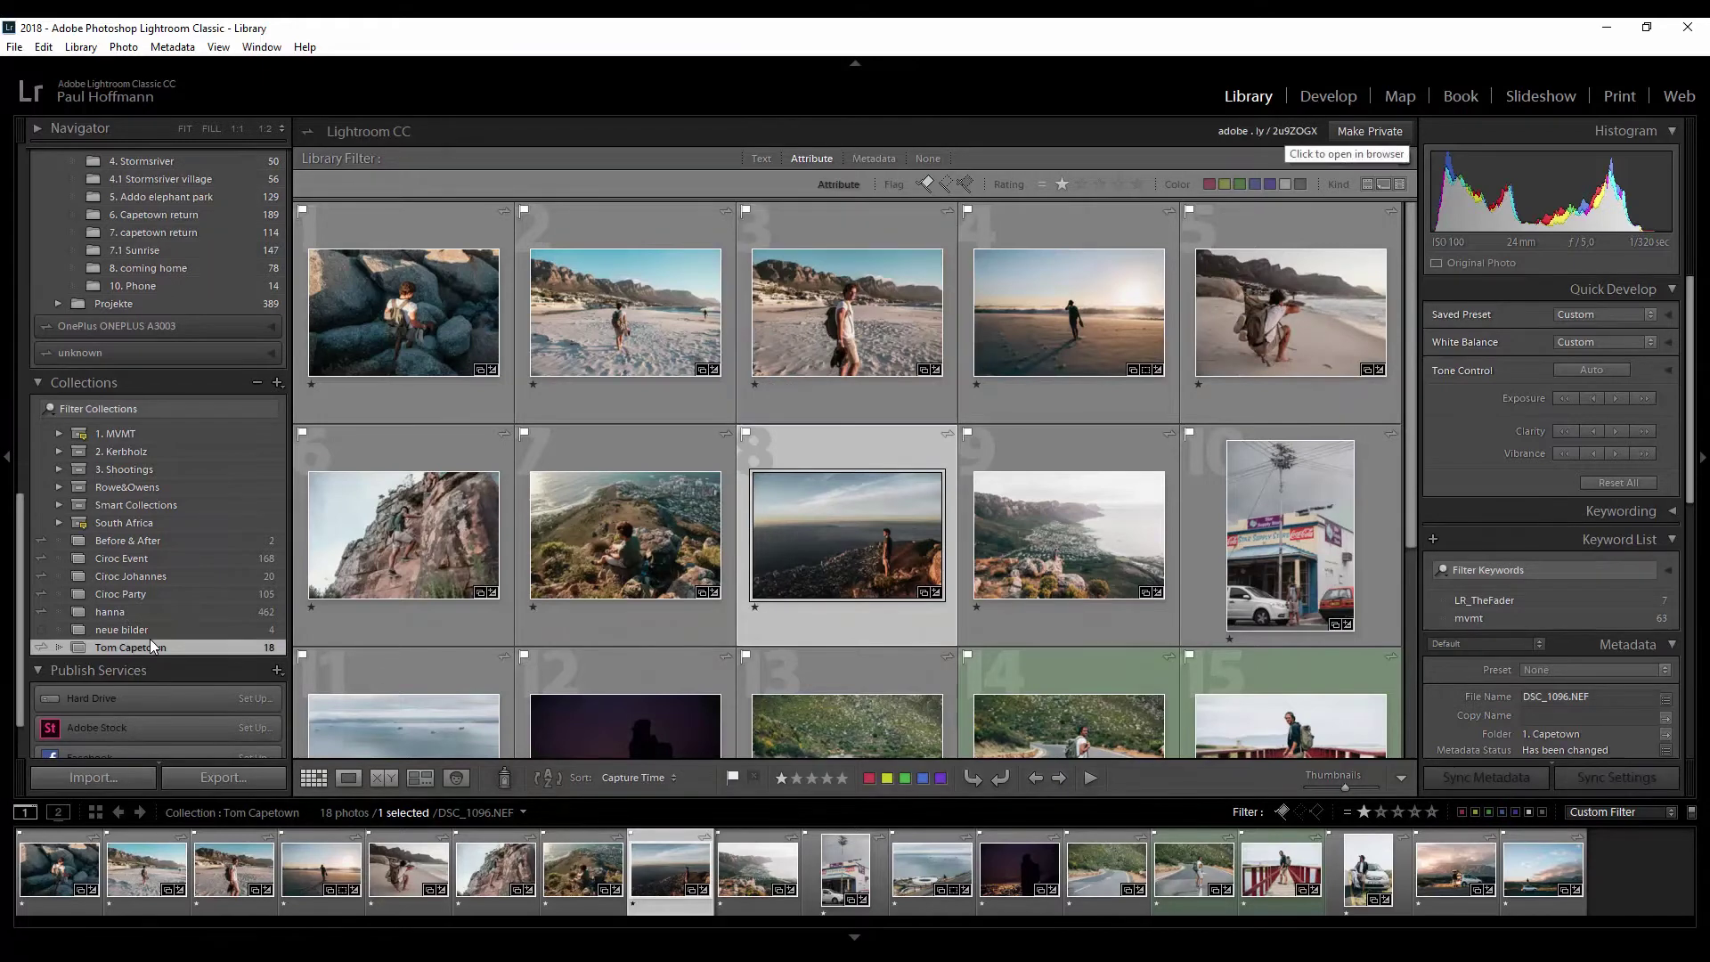
Open the shared gallery in the browser, view the winding road photos enlarged and return to the gallery overview
left_click(1275, 132)
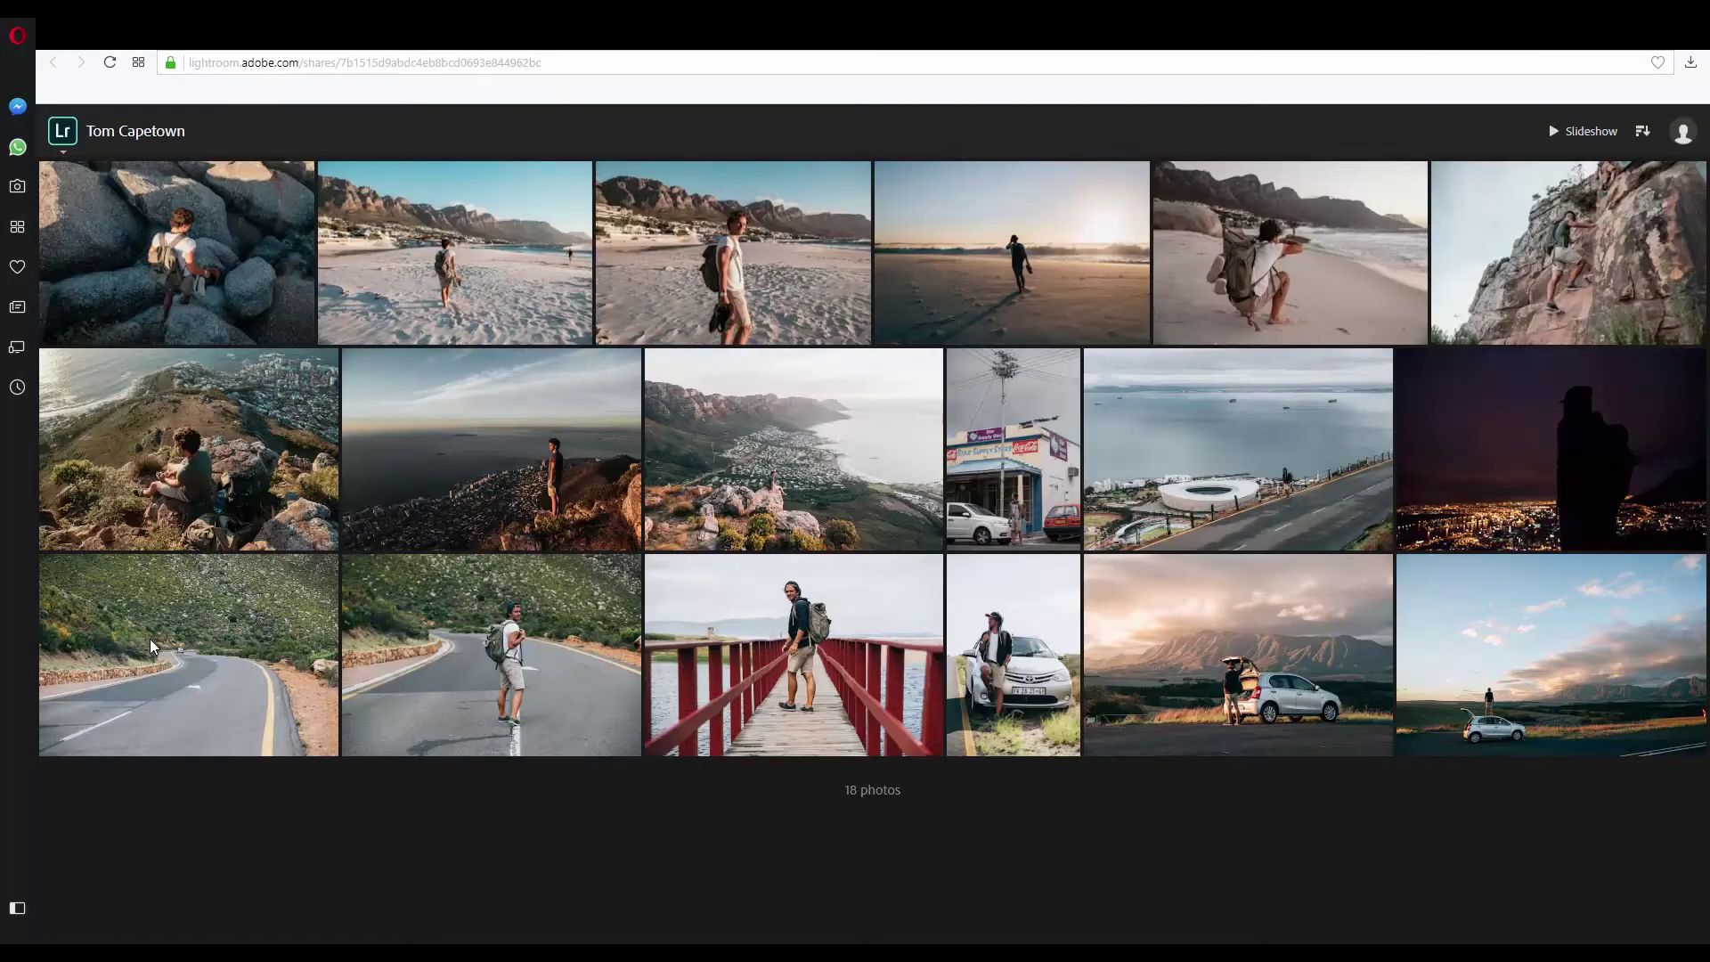
left_click(150, 641)
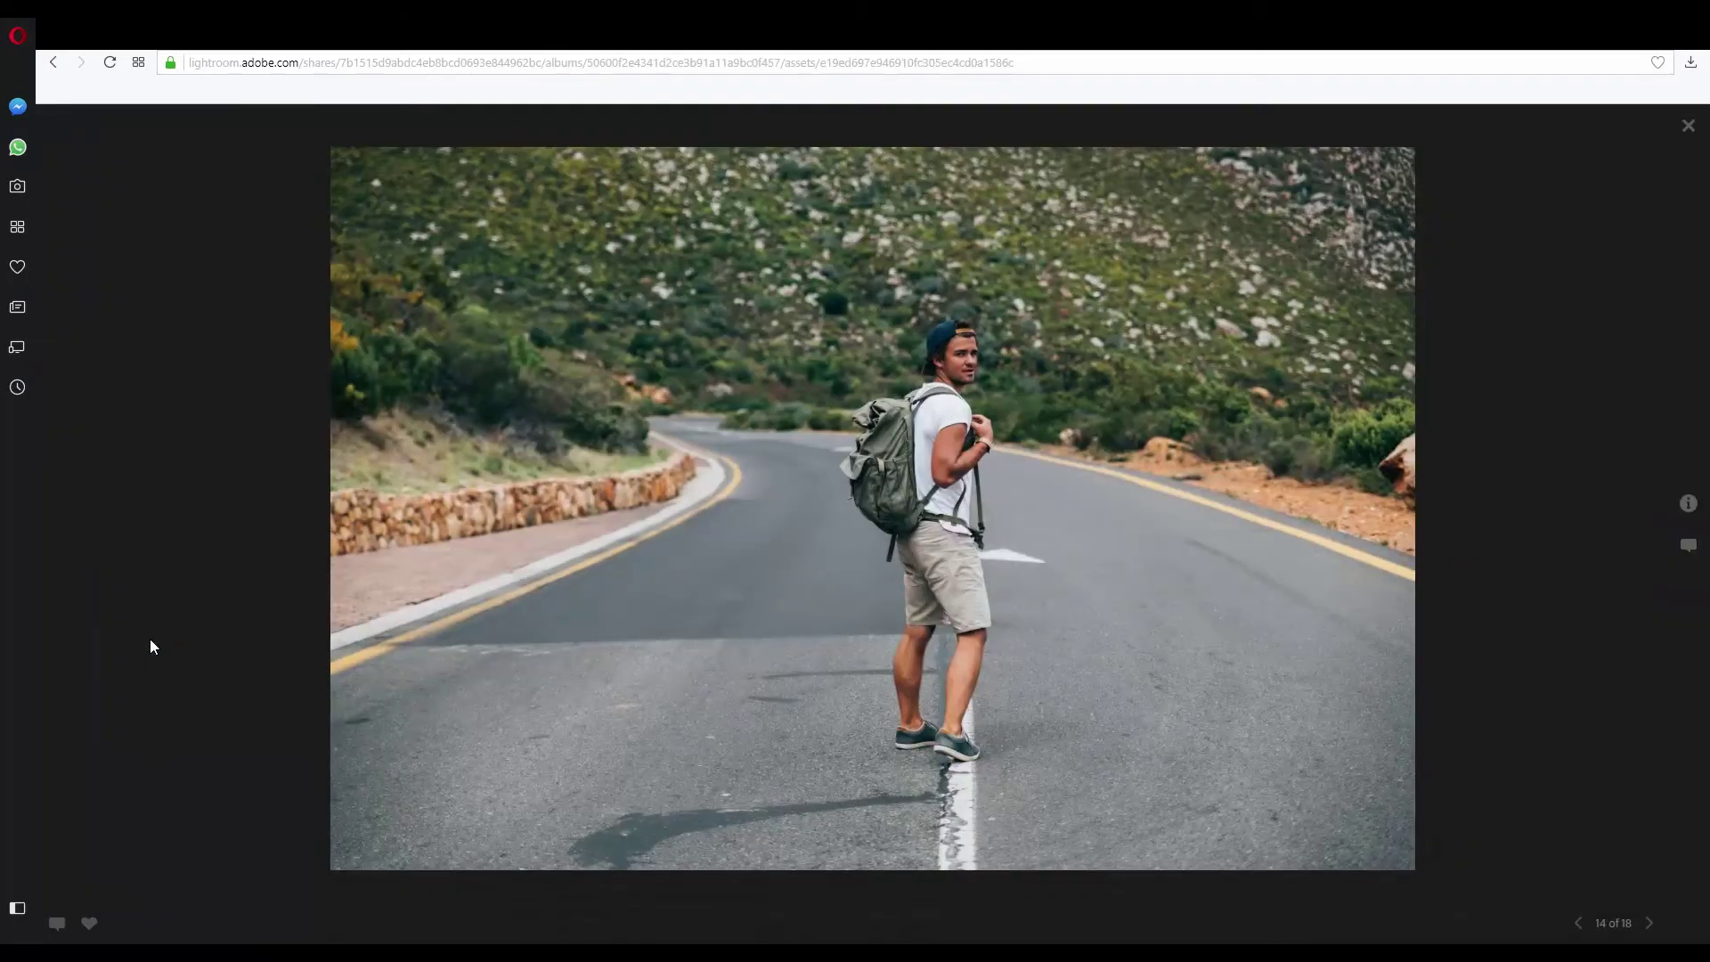
key("Left")
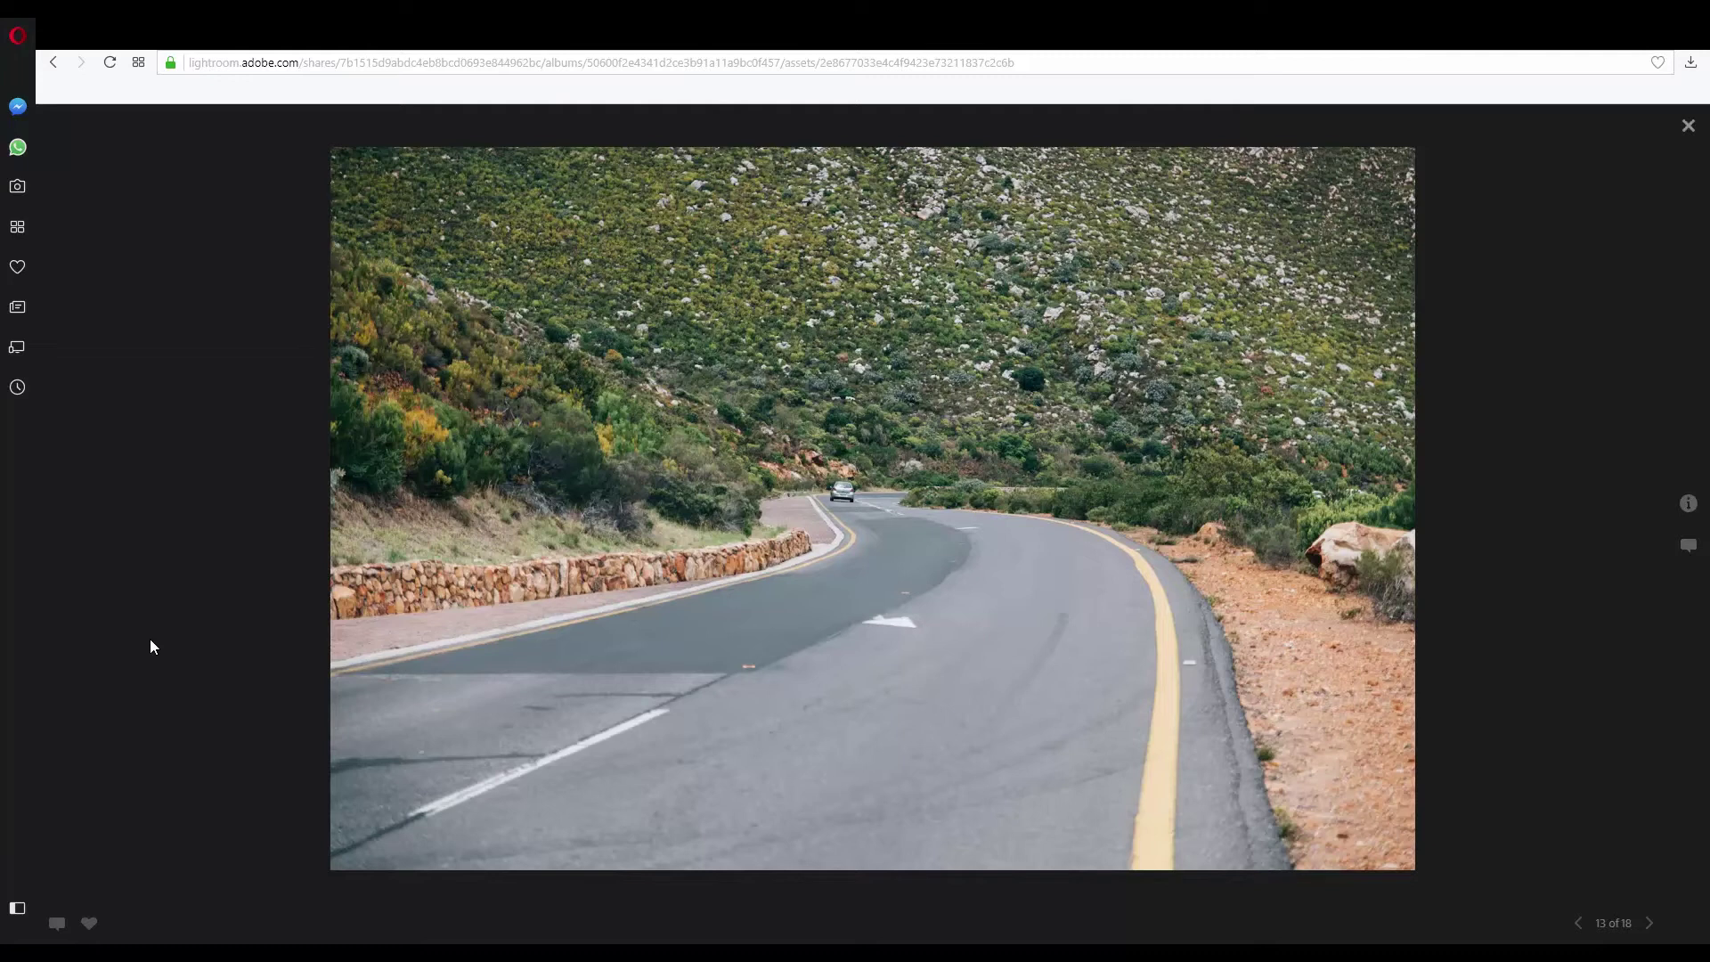
key("Escape")
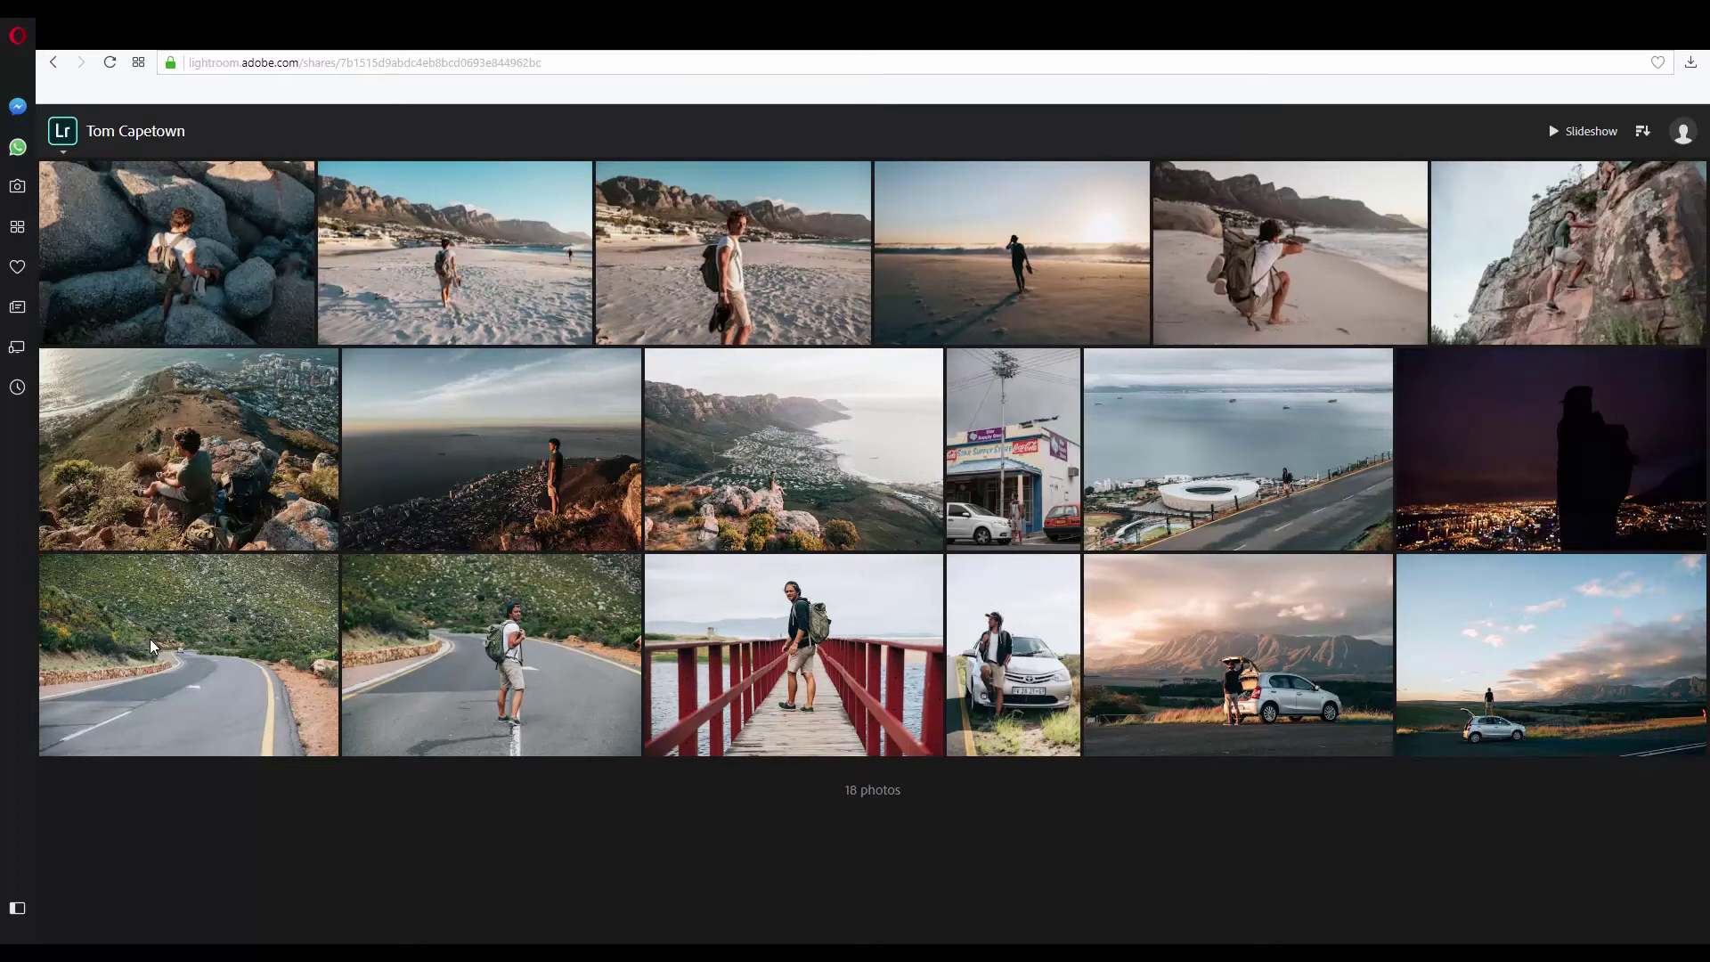
Shorten the gallery's web address to lightroom.adobe.com, load the online library and open the Capetown album there
key("ctrl+l")
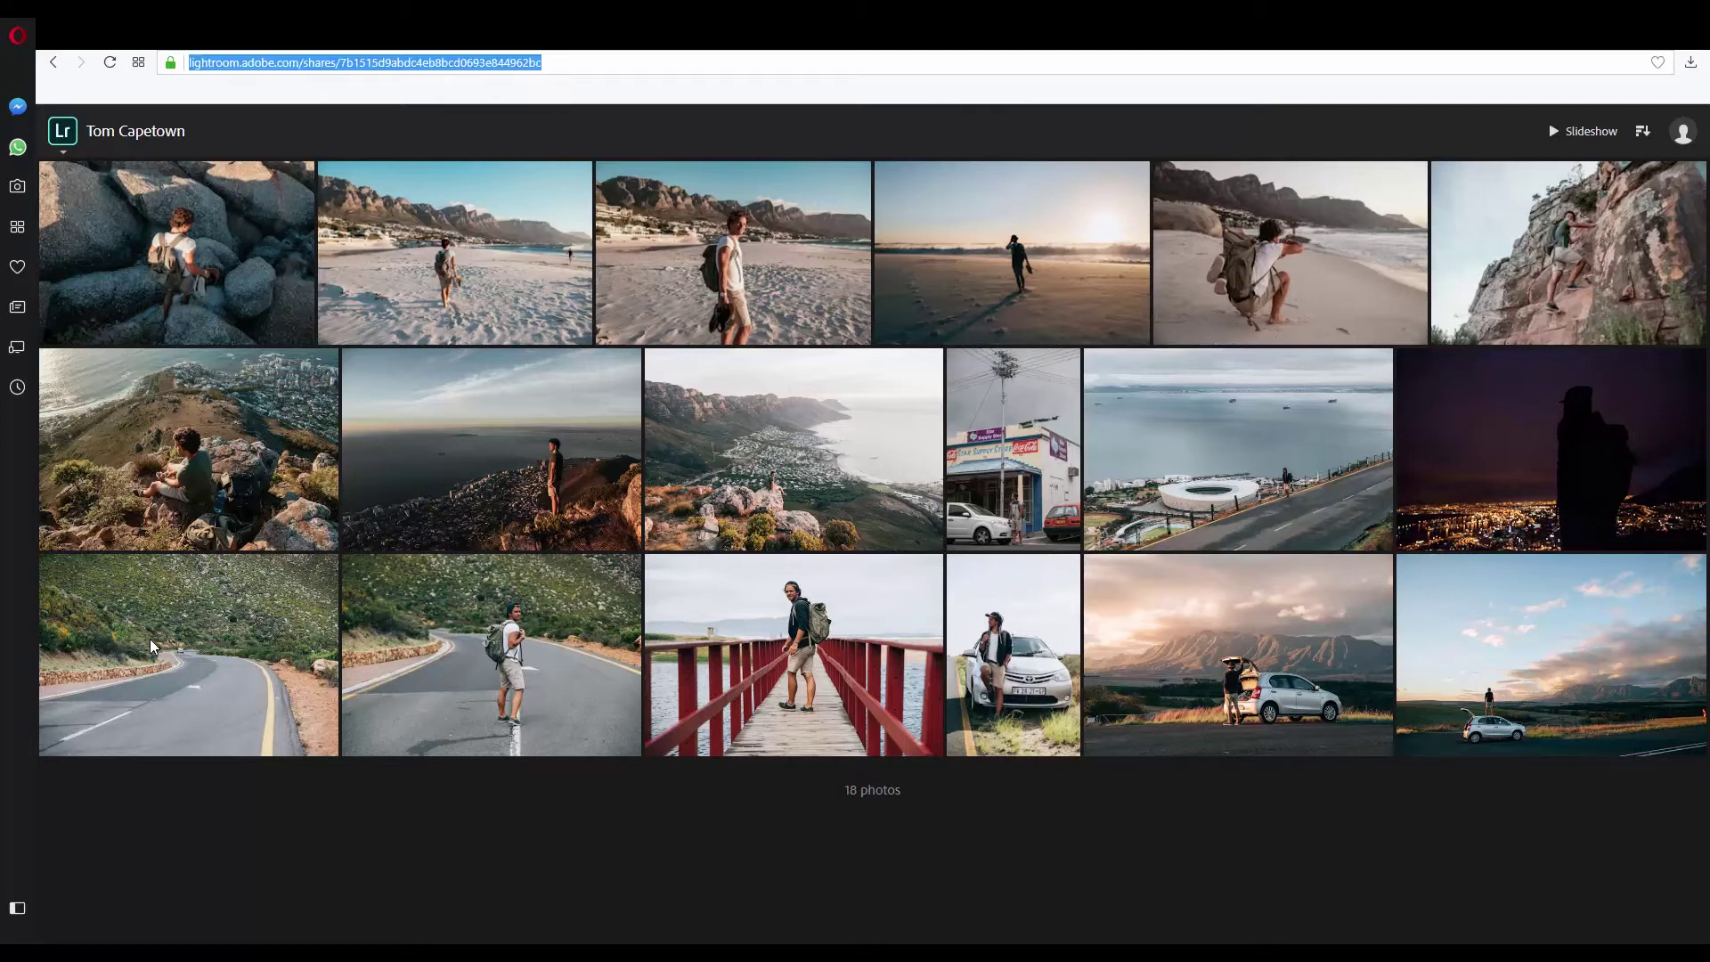
key("End")
key("ctrl+shift+Left")
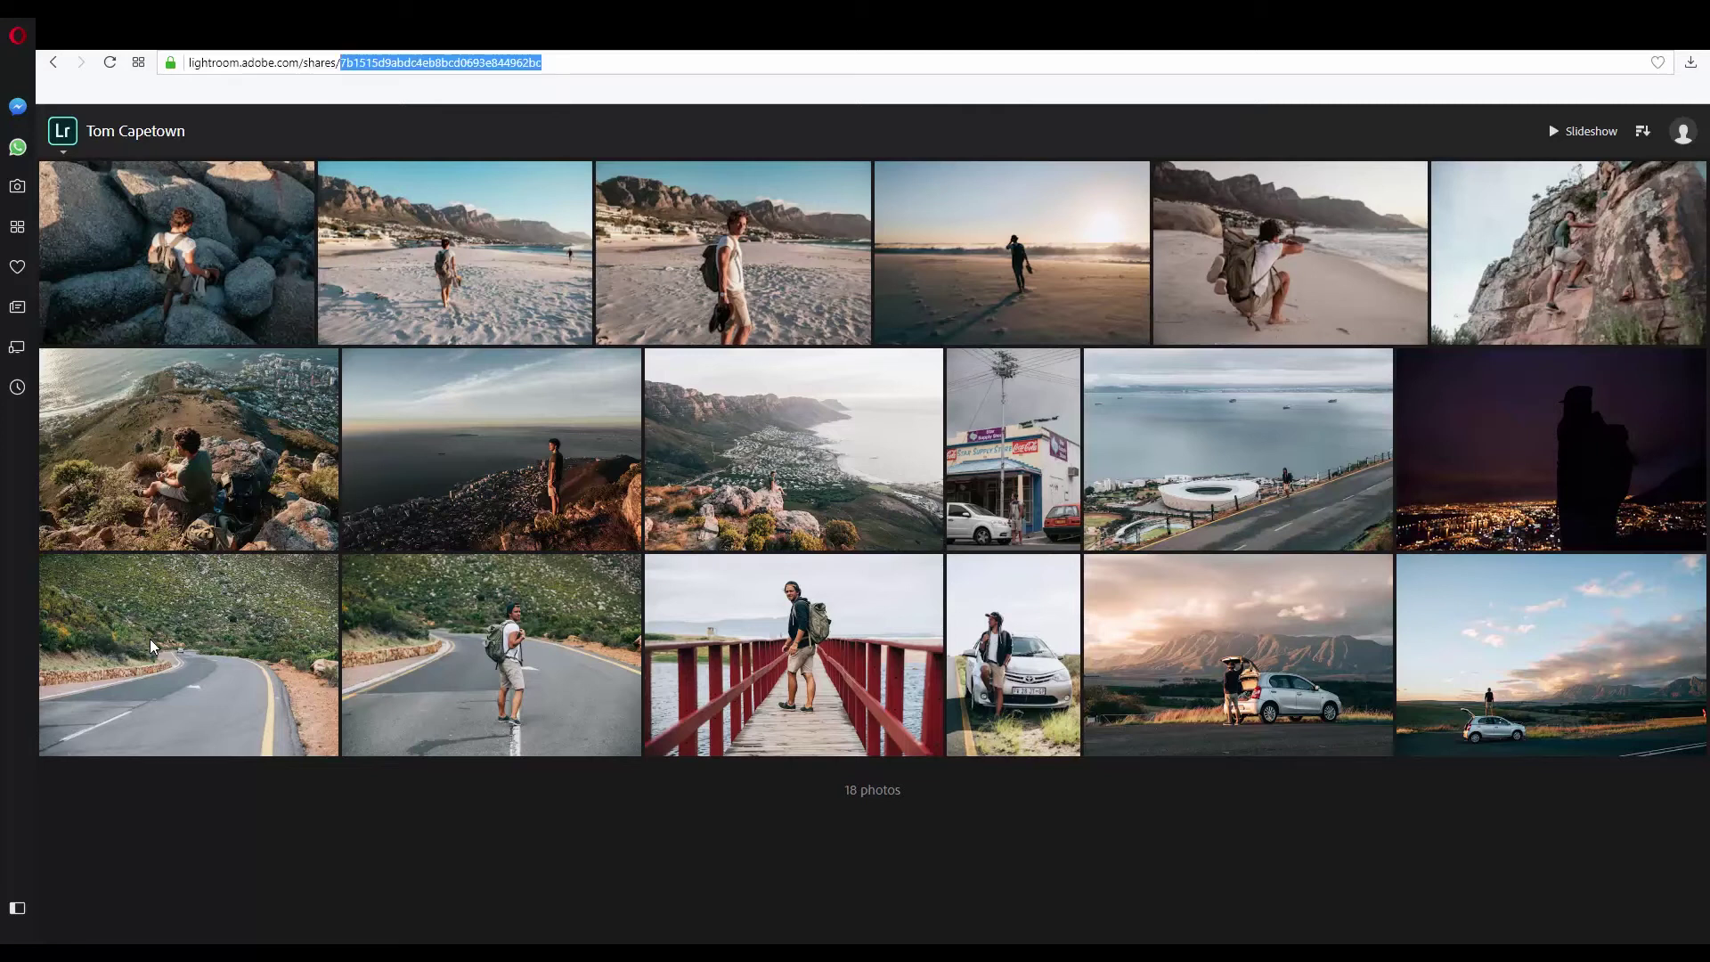
key("ctrl+shift+Left")
key("BackSpace")
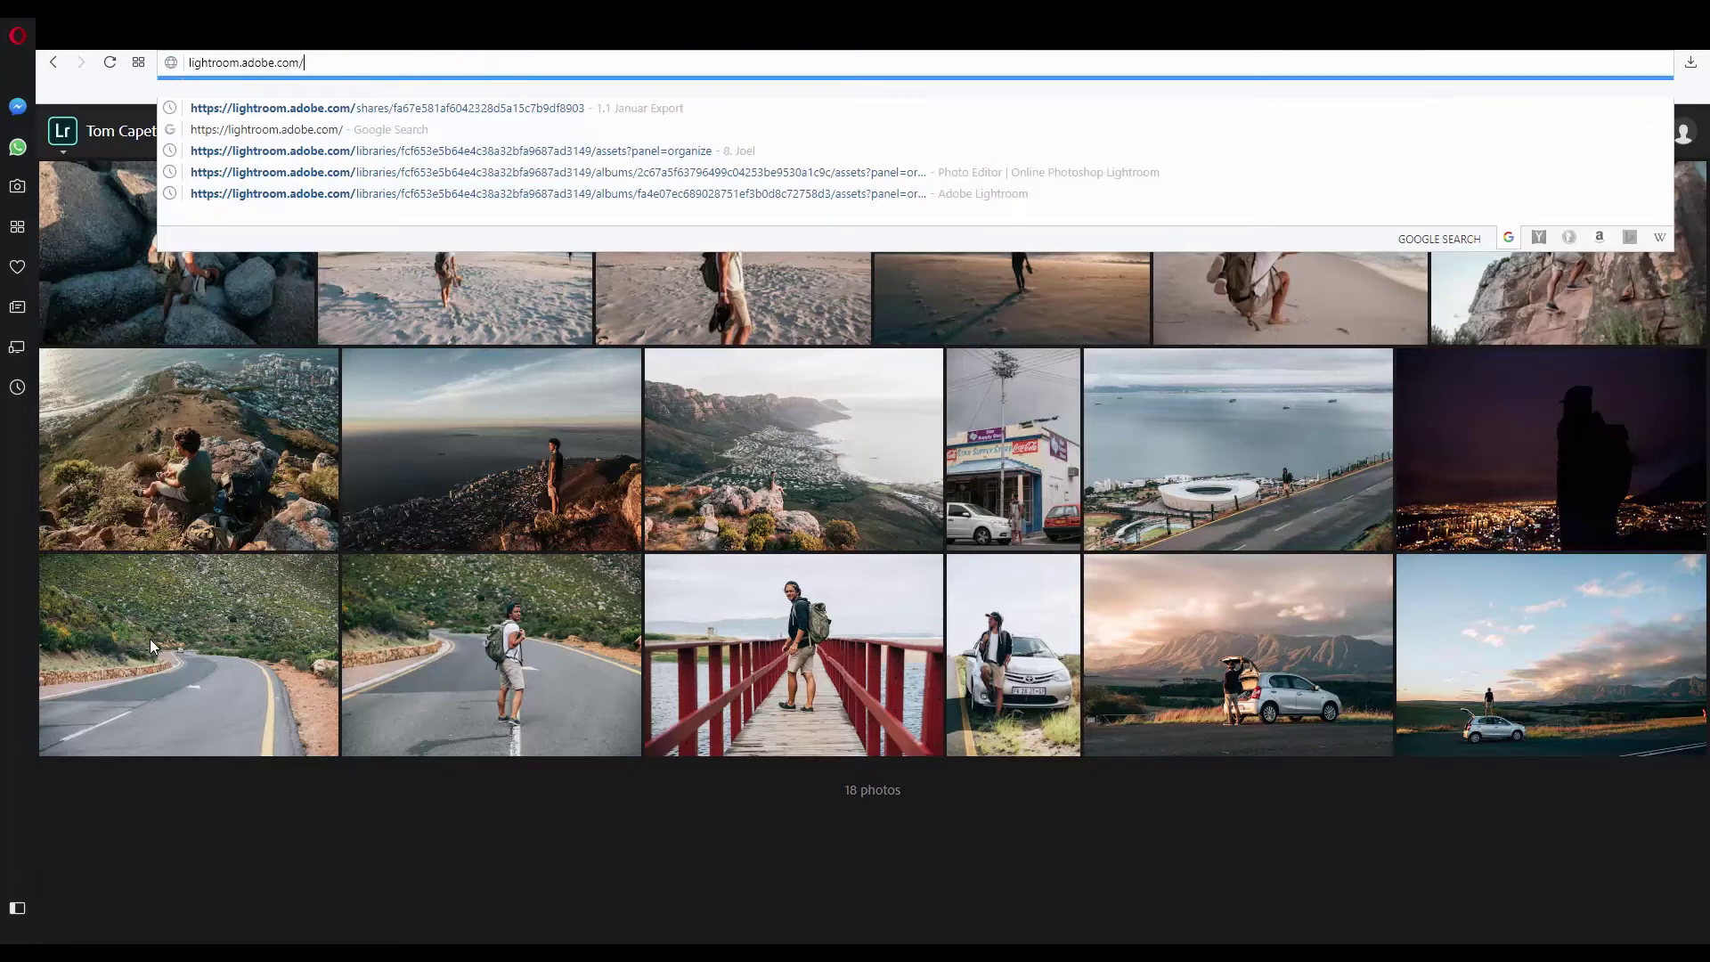
key("Return")
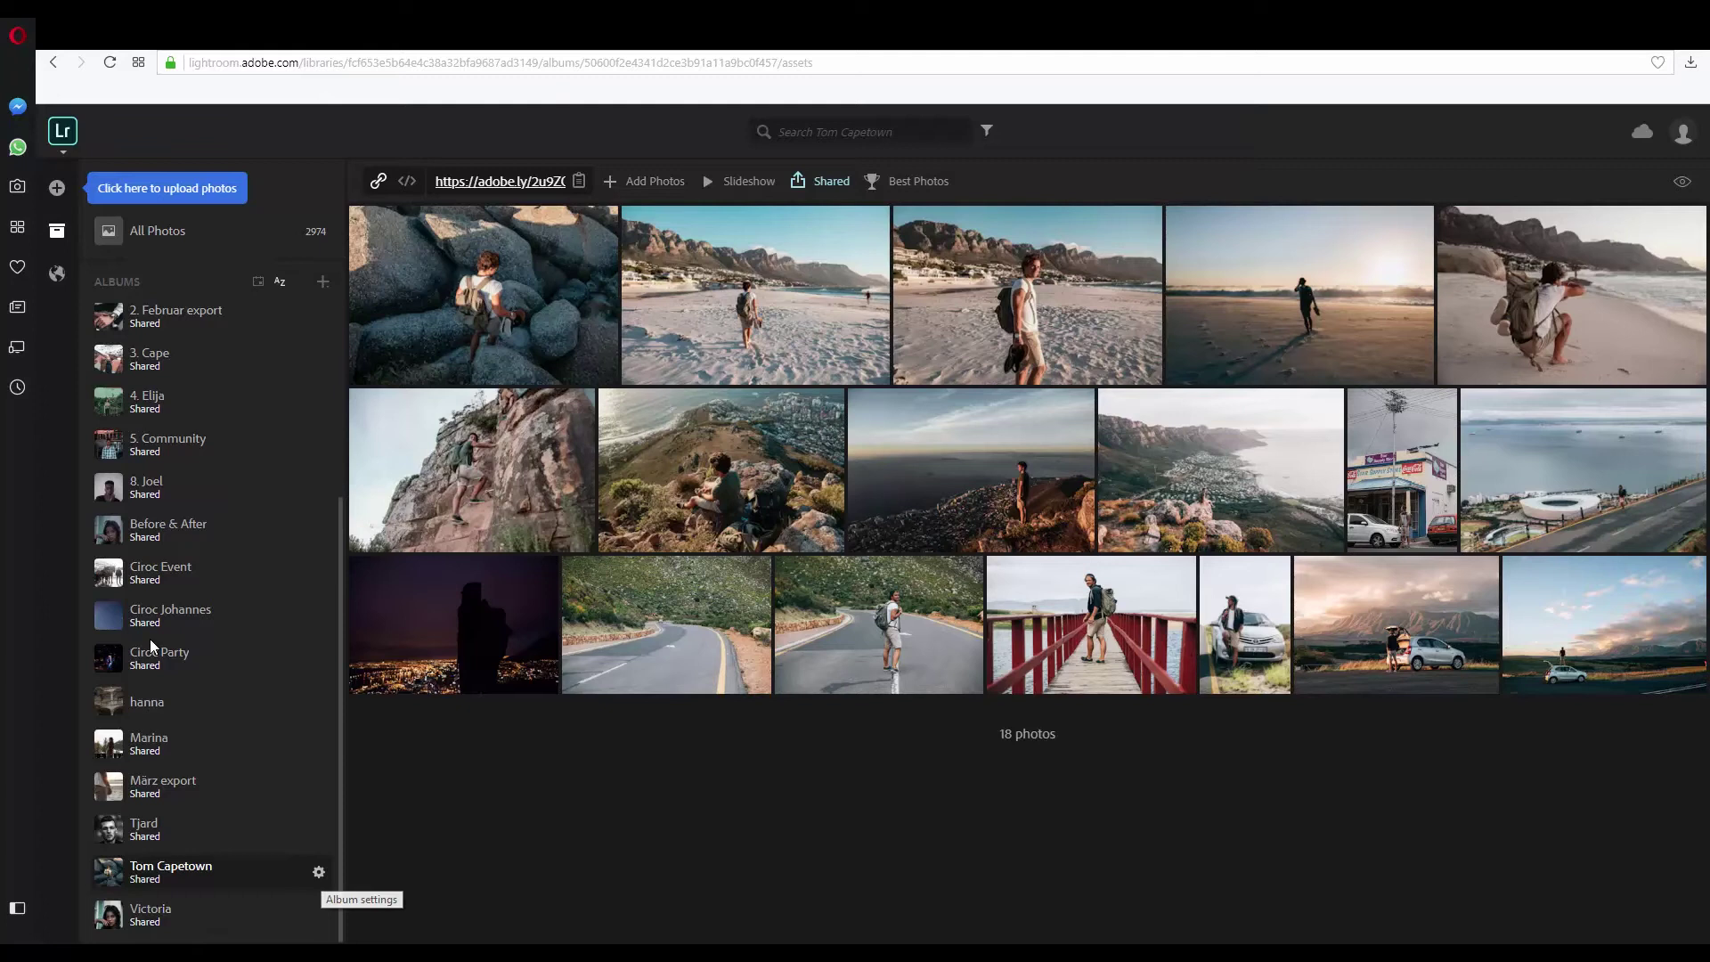
Open the Capetown album's settings and allow downloads in its sharing options
left_click(319, 872)
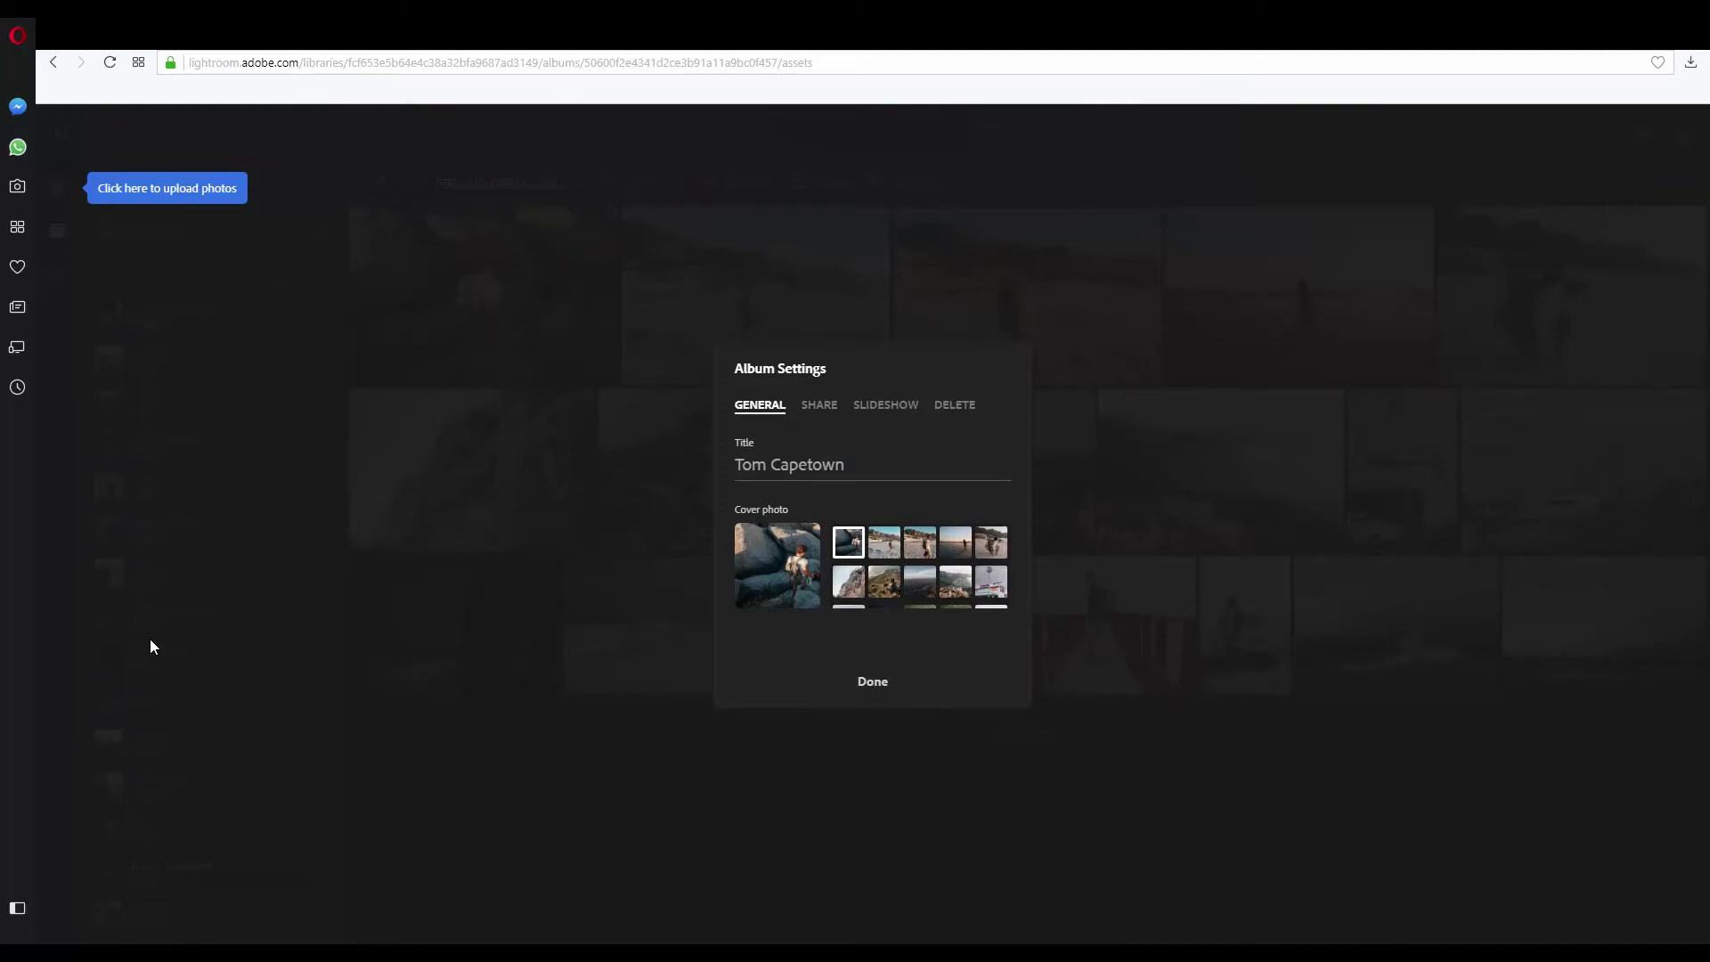
key("Tab")
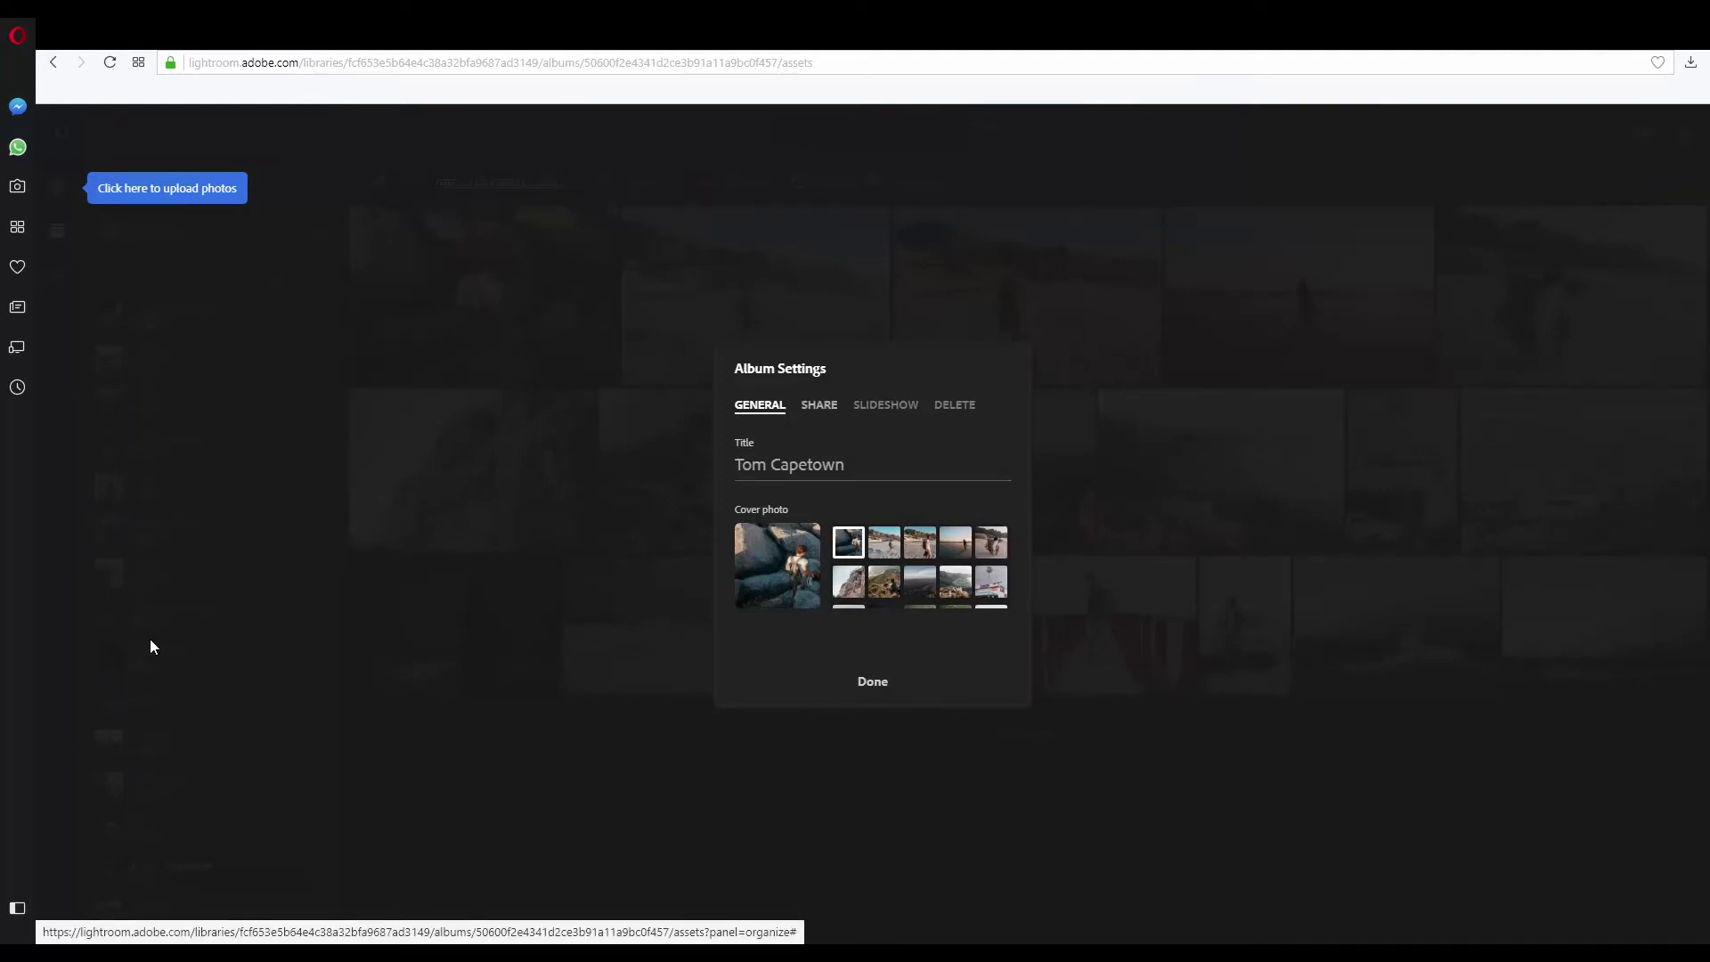
key("Return")
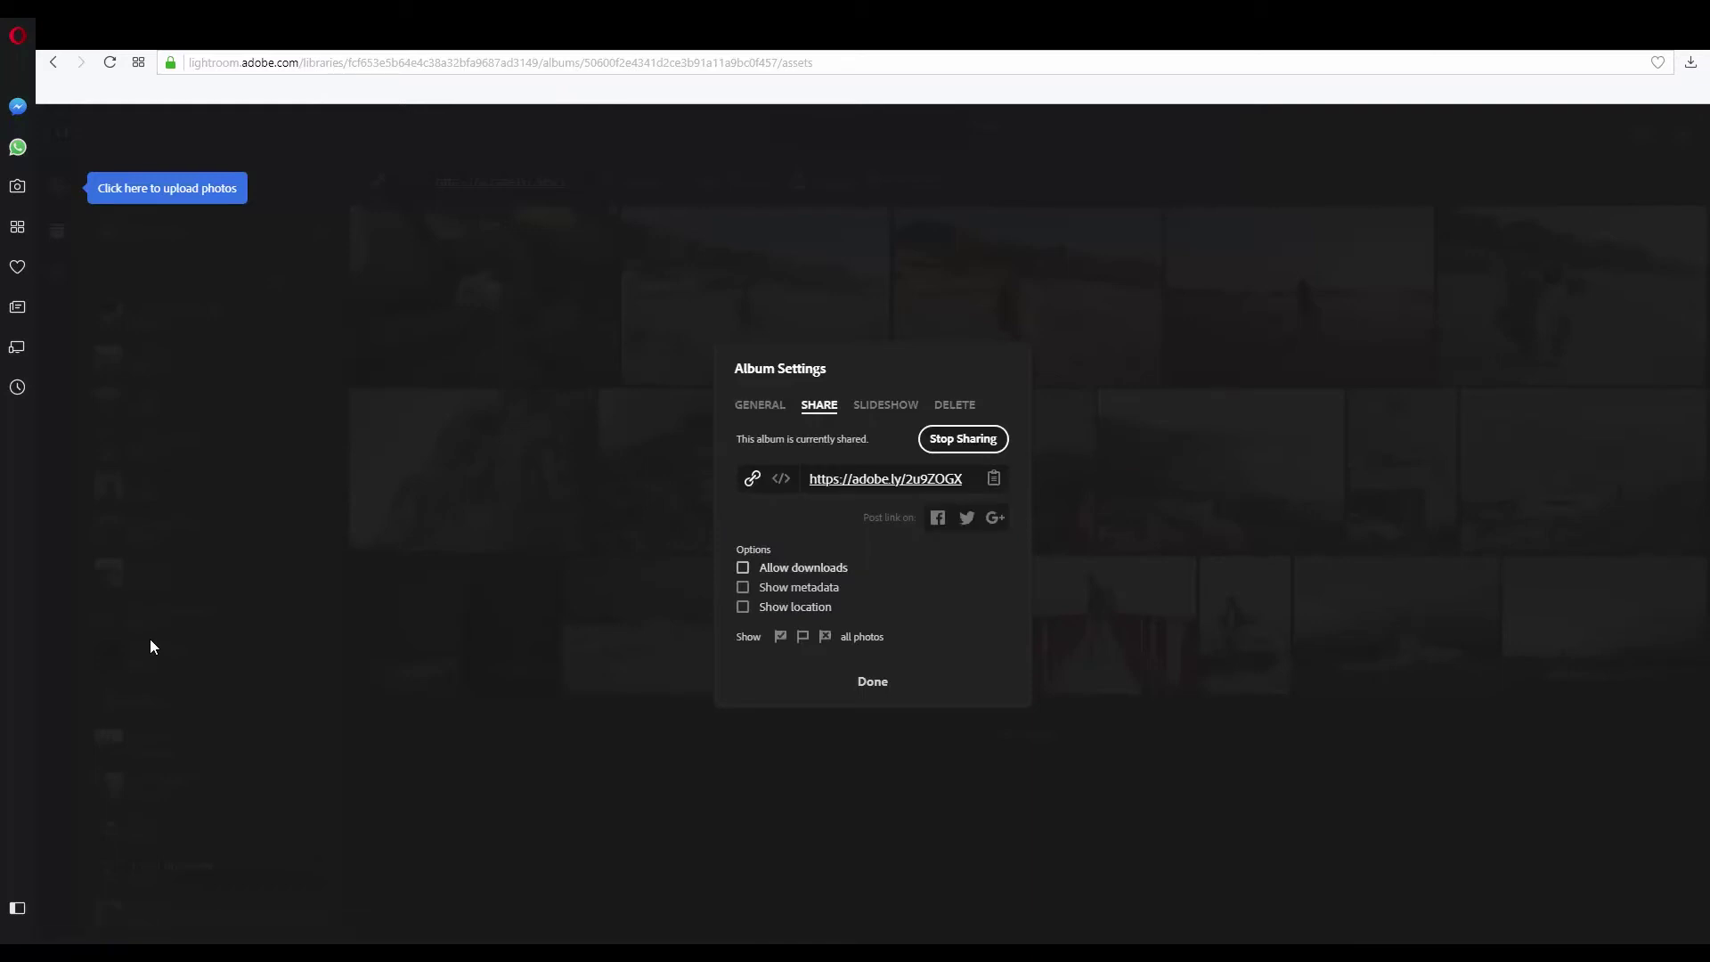
key("space")
Examine the album's slideshow and delete settings, and return to its sharing options
key("Tab")
key("Tab")
key("Tab")
key("Tab")
key("shift+Tab")
key("Tab")
key("Tab")
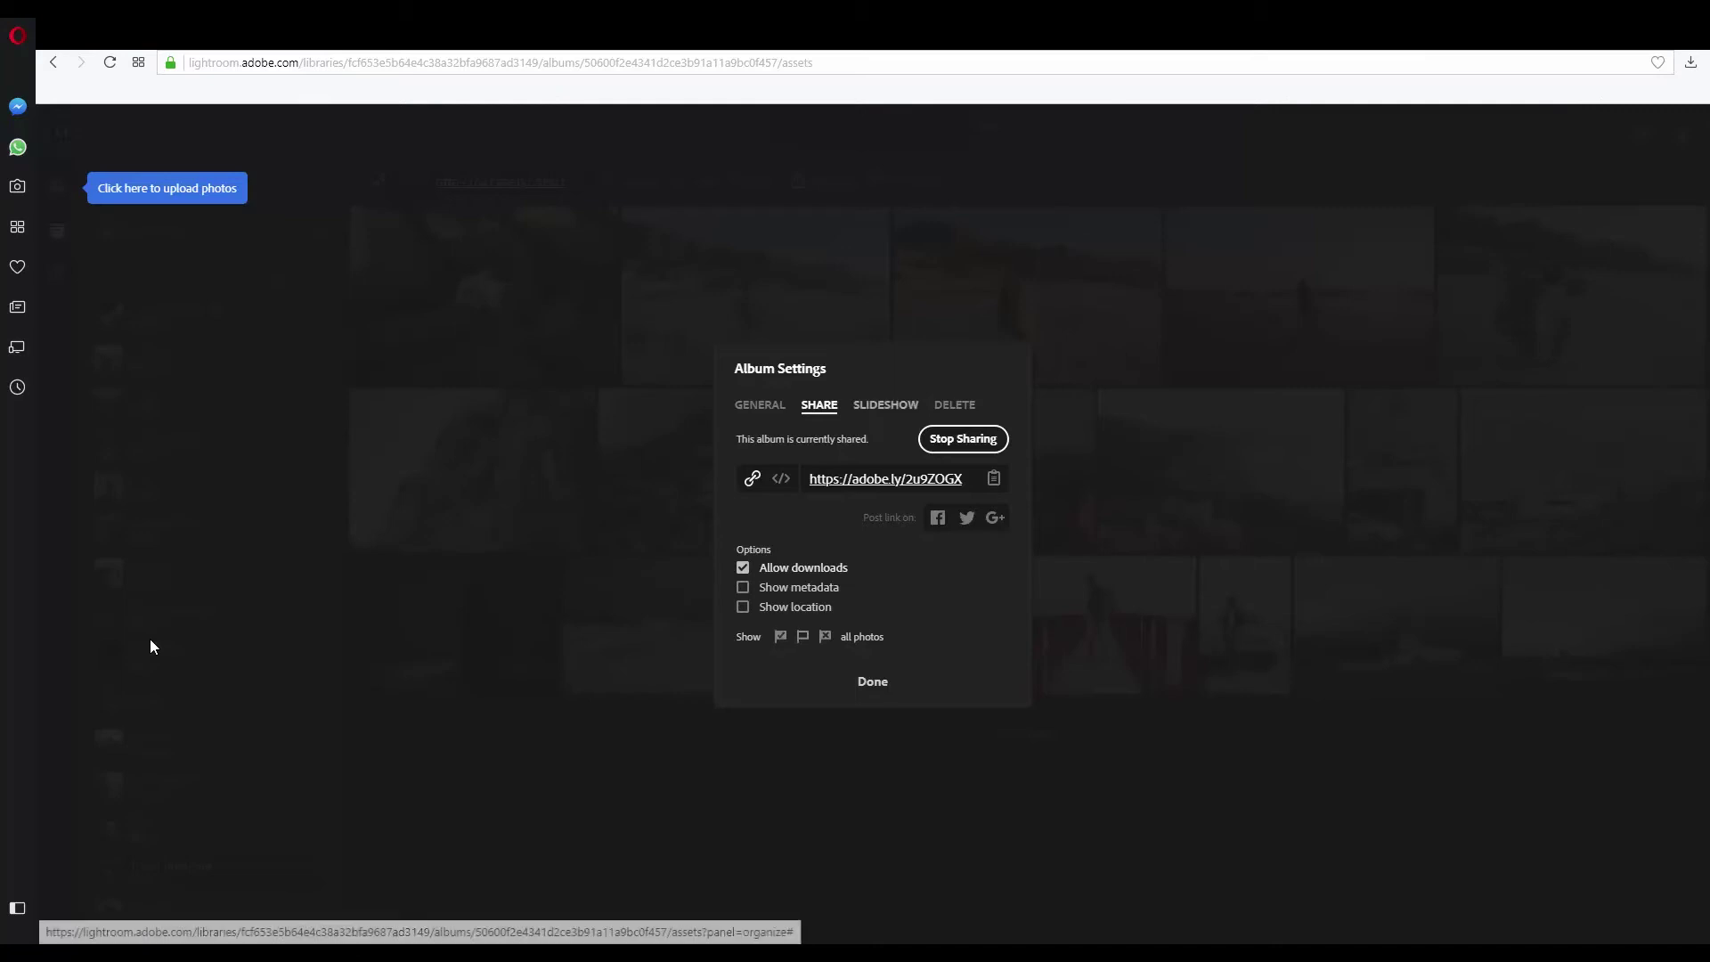
key("Return")
key("Tab")
key("Return")
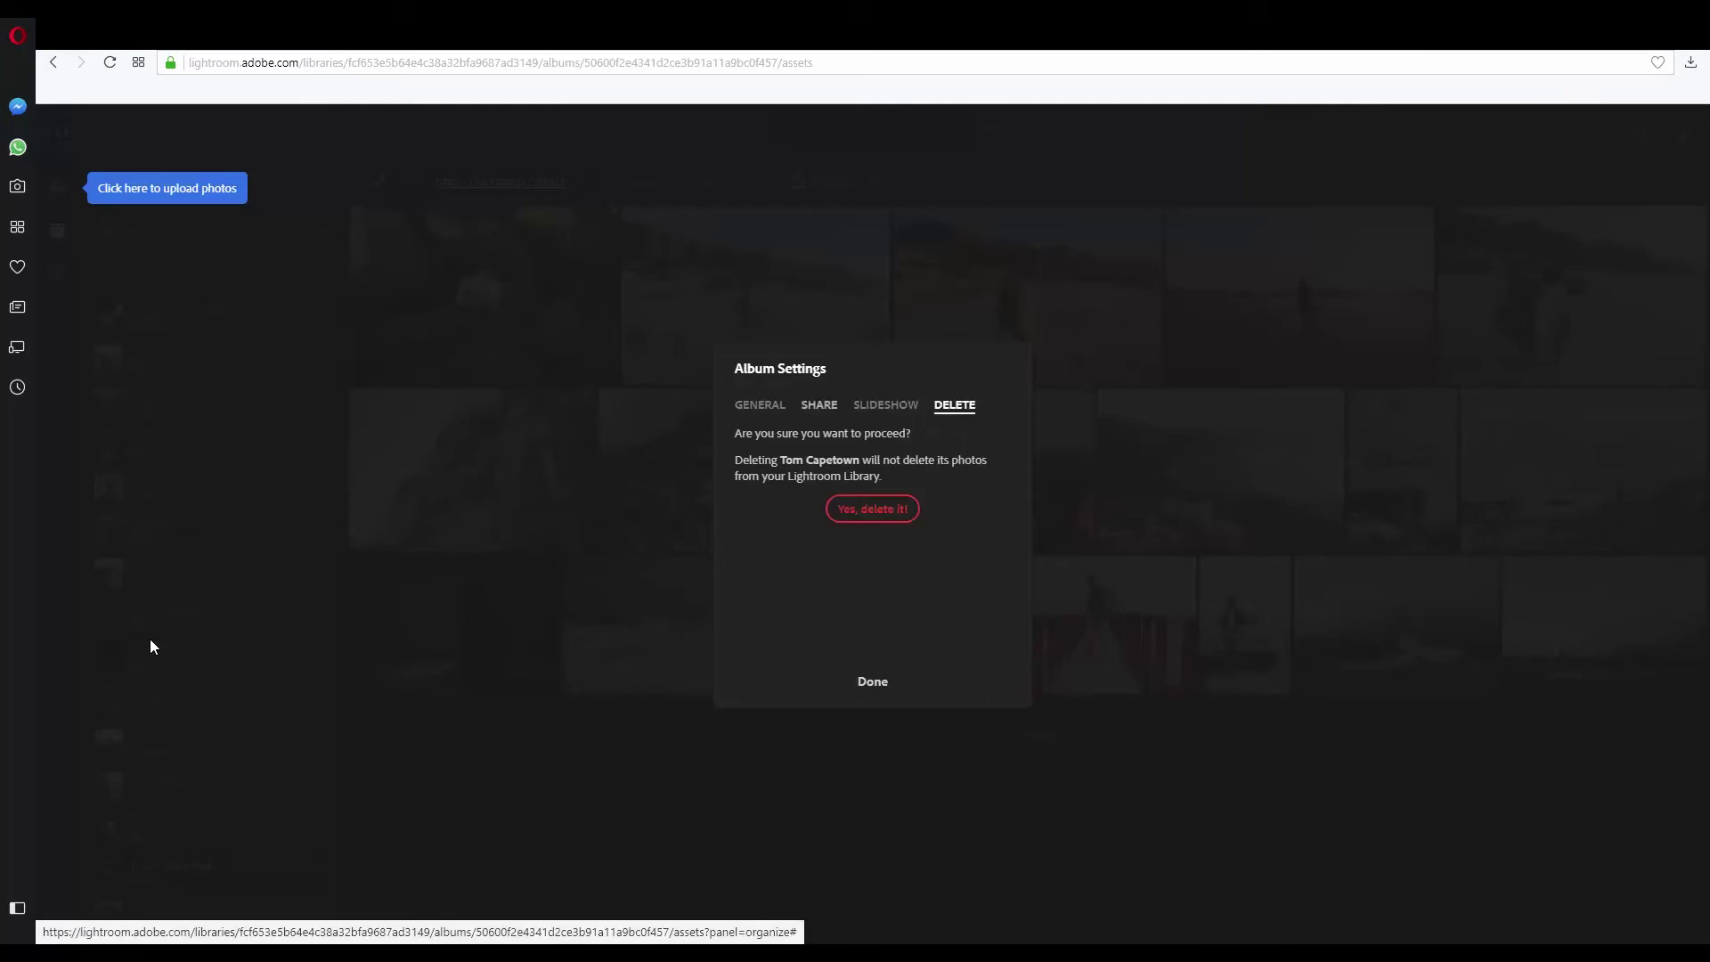
key("shift+Tab")
key("Return")
key("Tab")
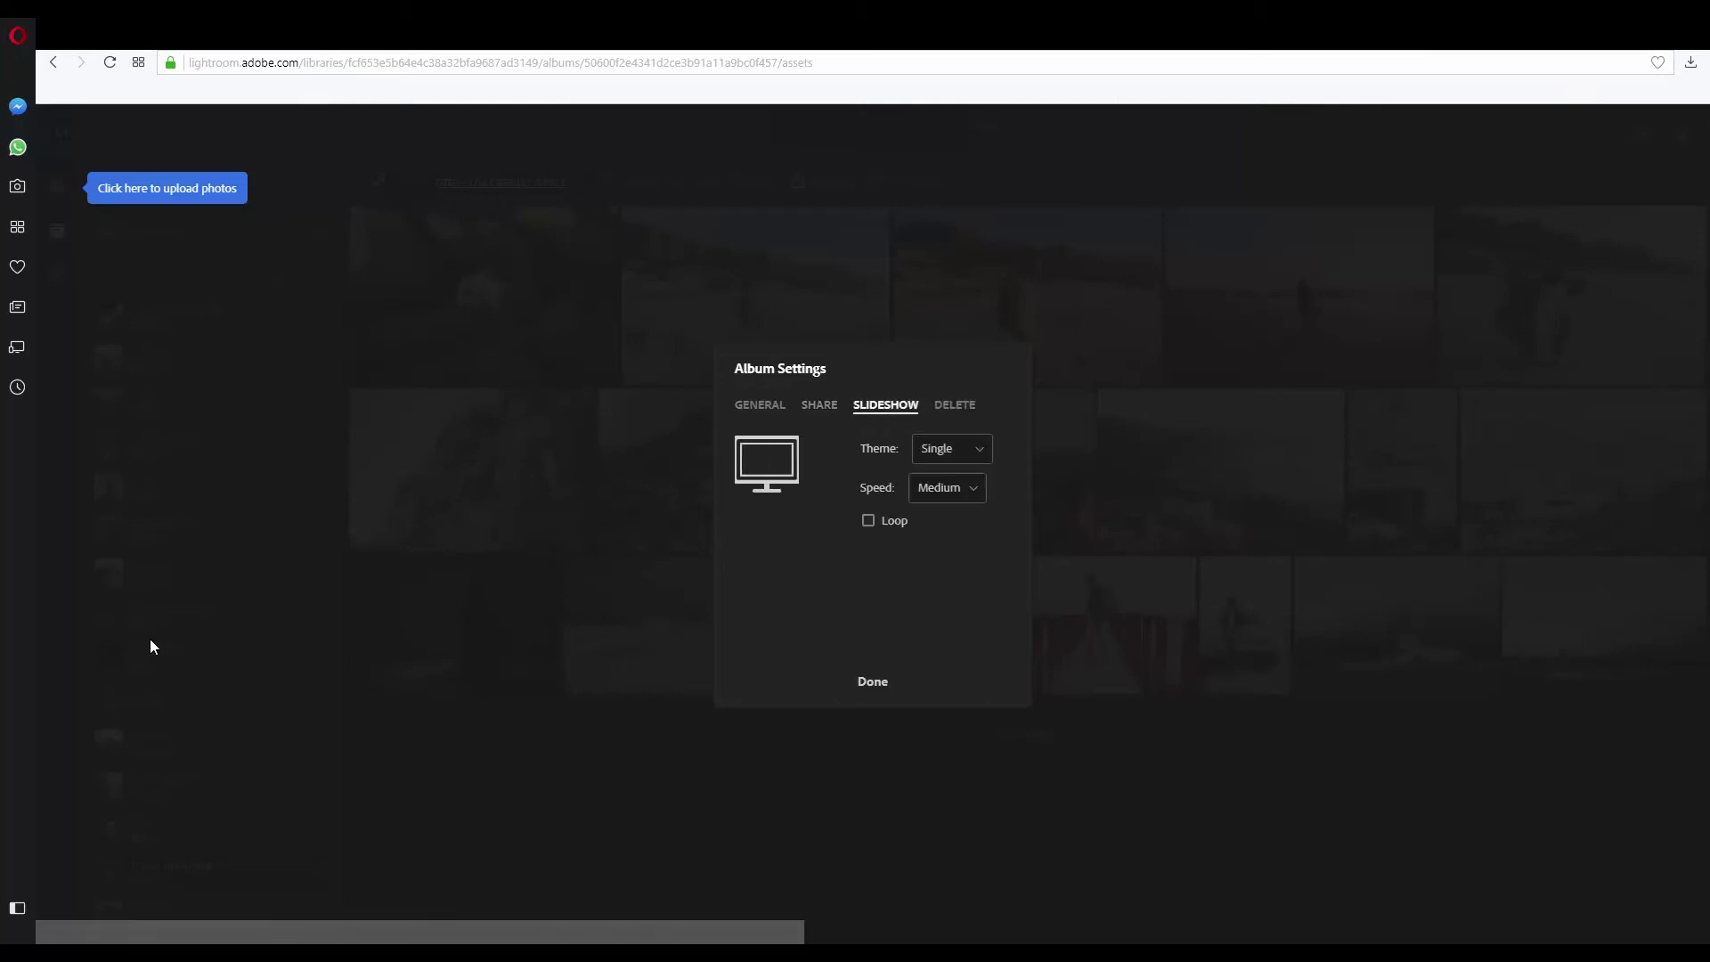
key("space")
key("Escape")
key("shift+Tab")
key("Left")
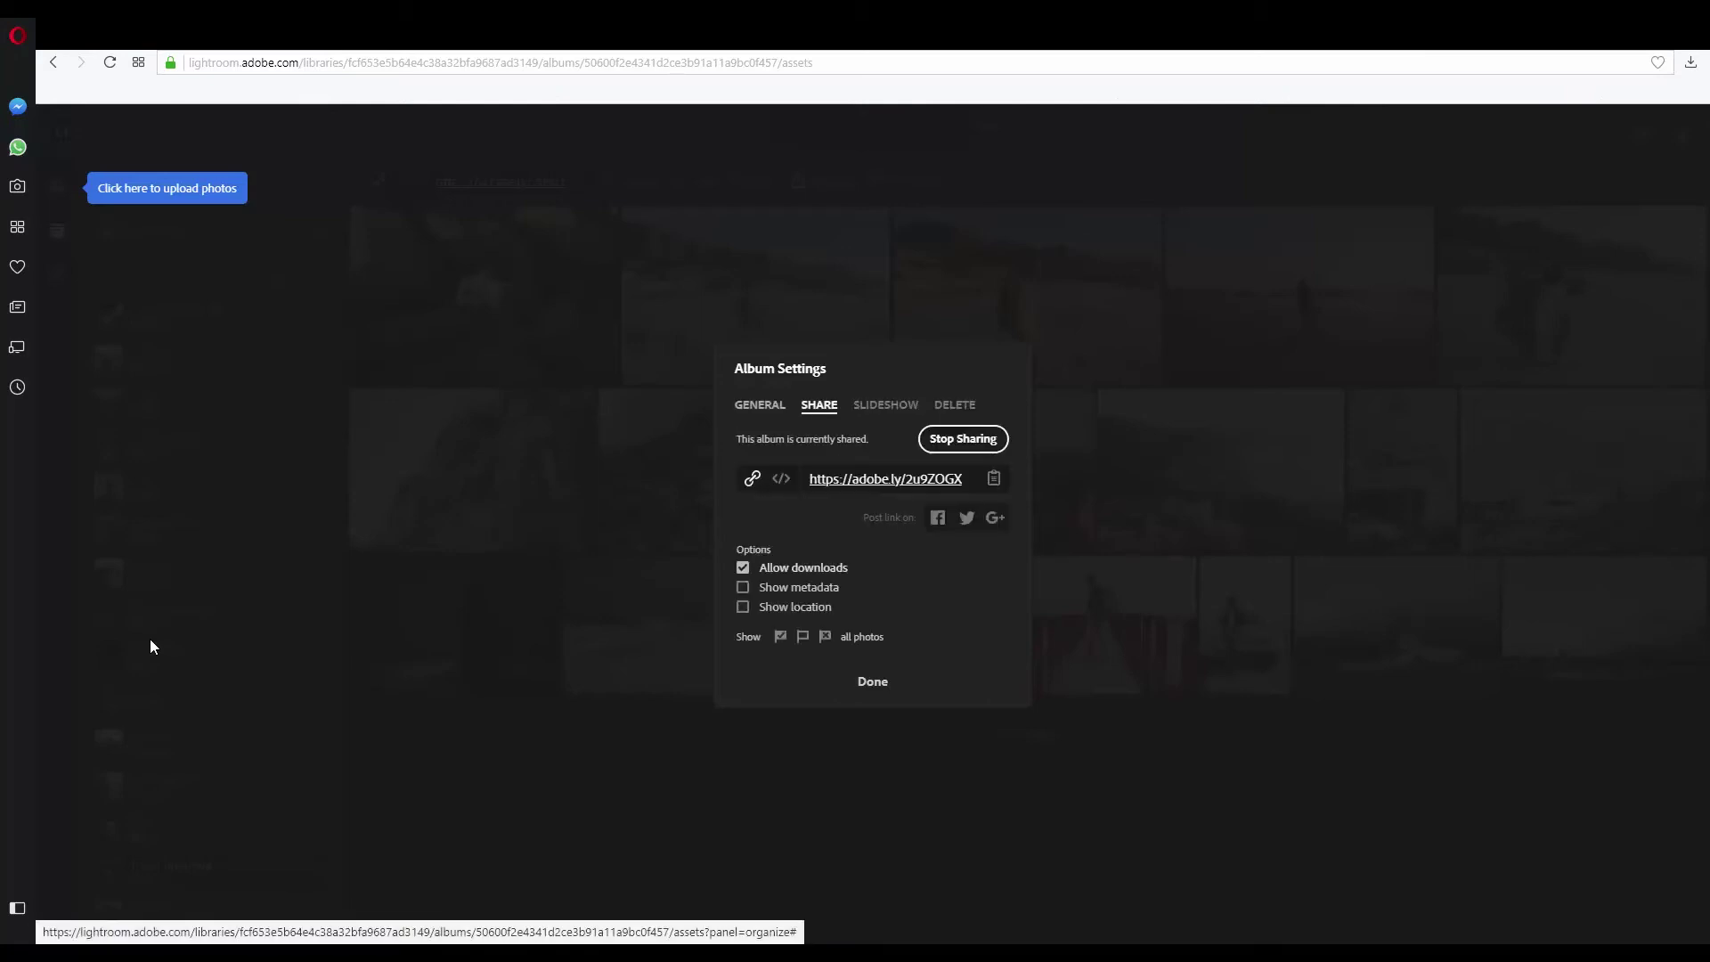
key("Tab")
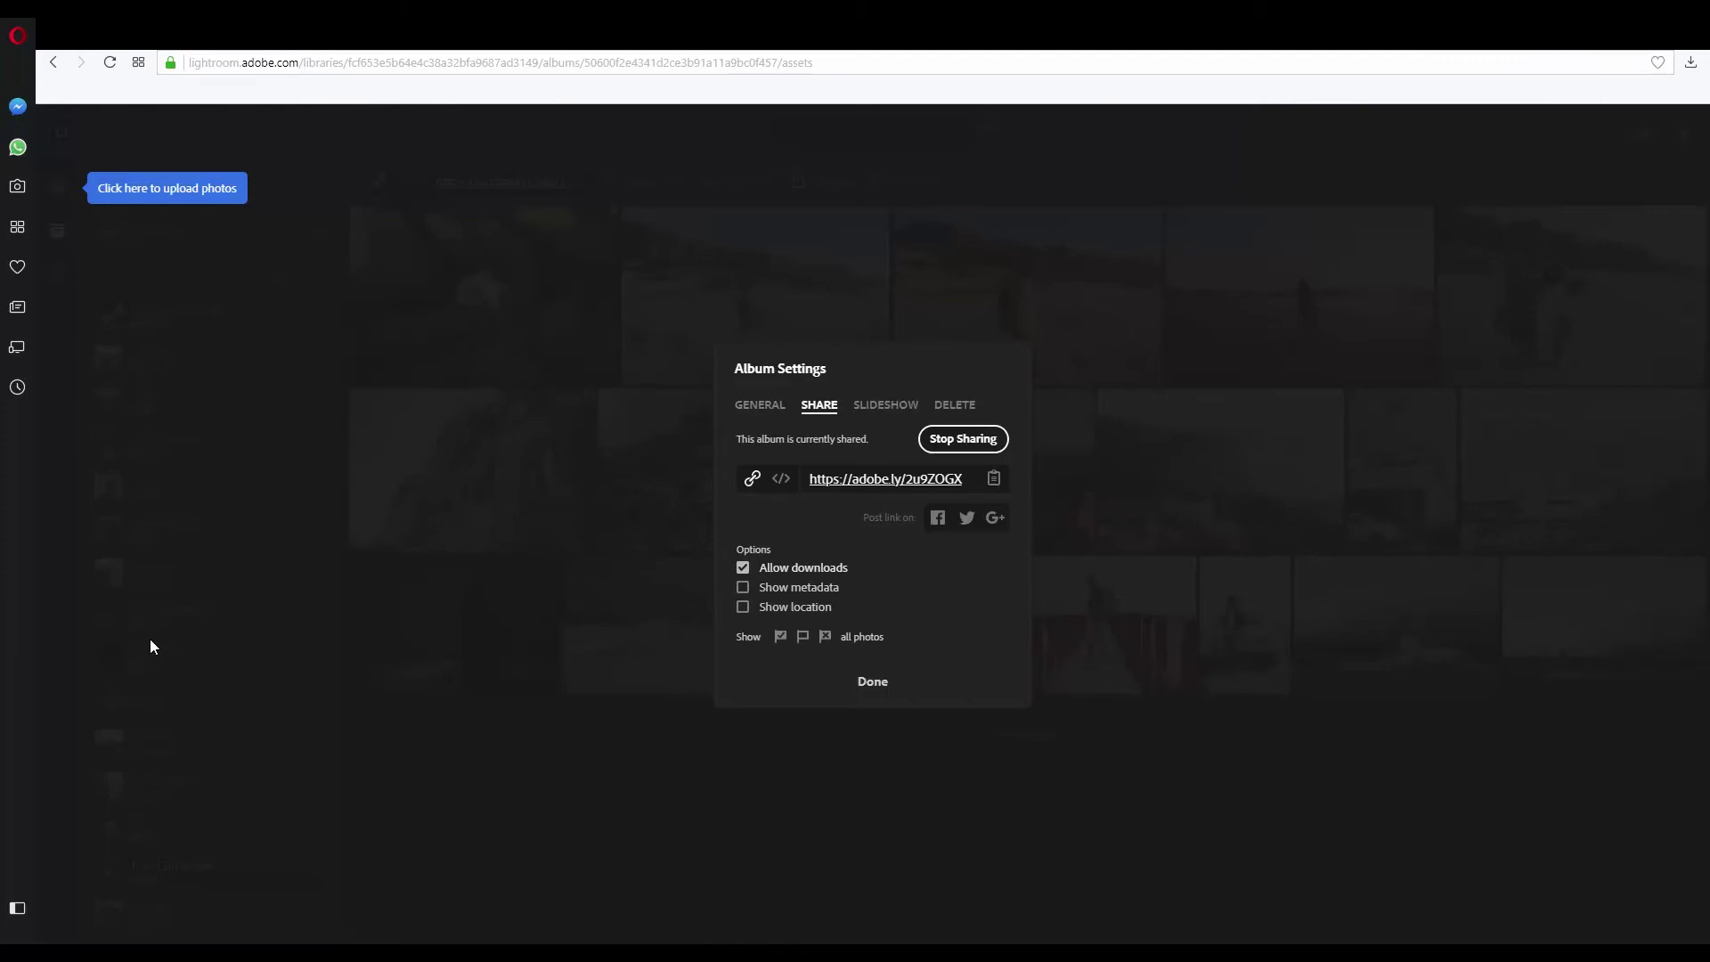
Like the second photo in the shared gallery, the beach walk, and post the comment "great phot" on it
key("ctrl+Tab")
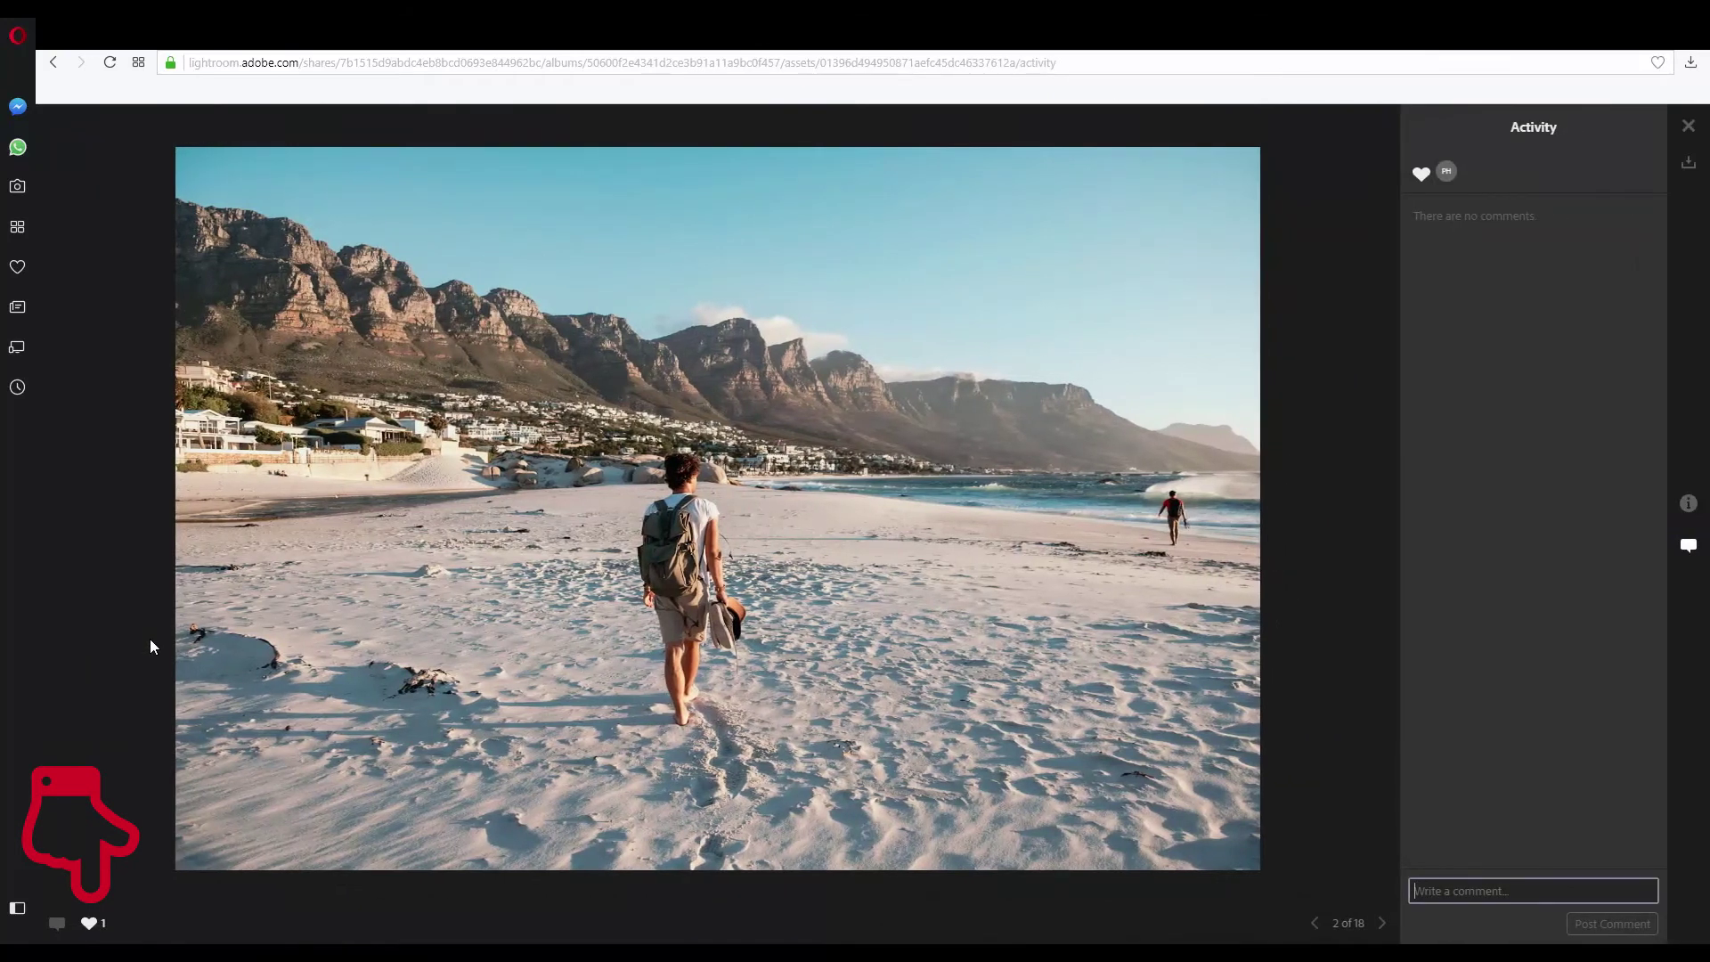
type("great")
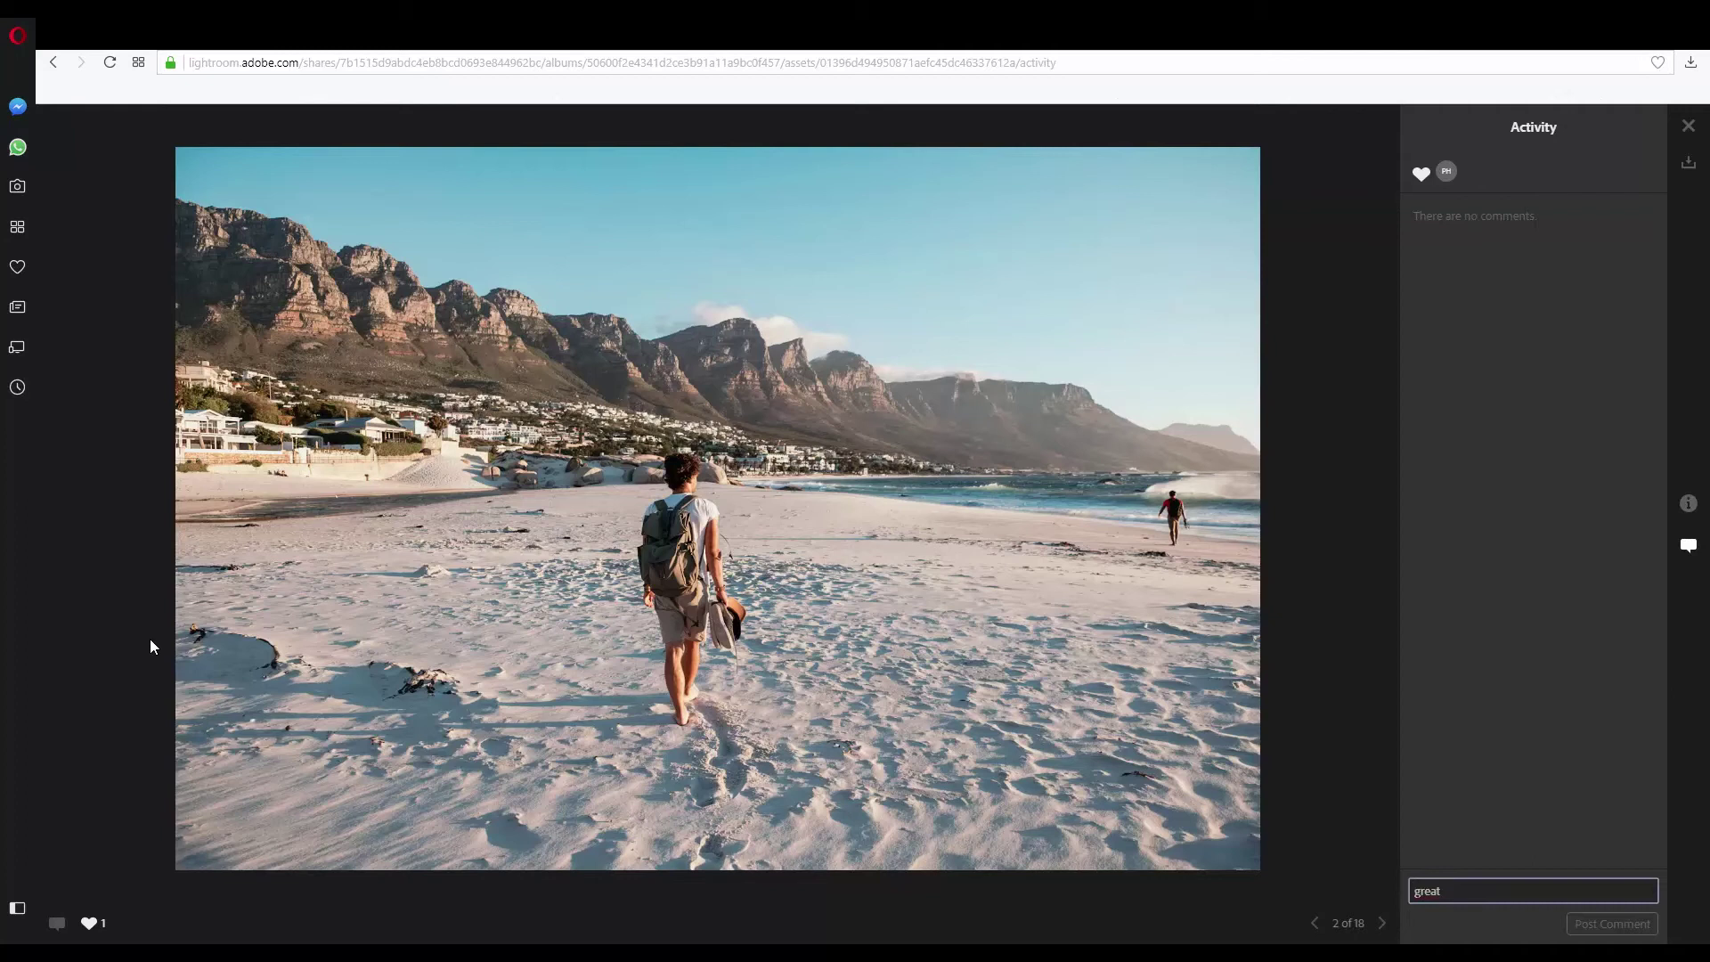
type(" shot")
key("Return")
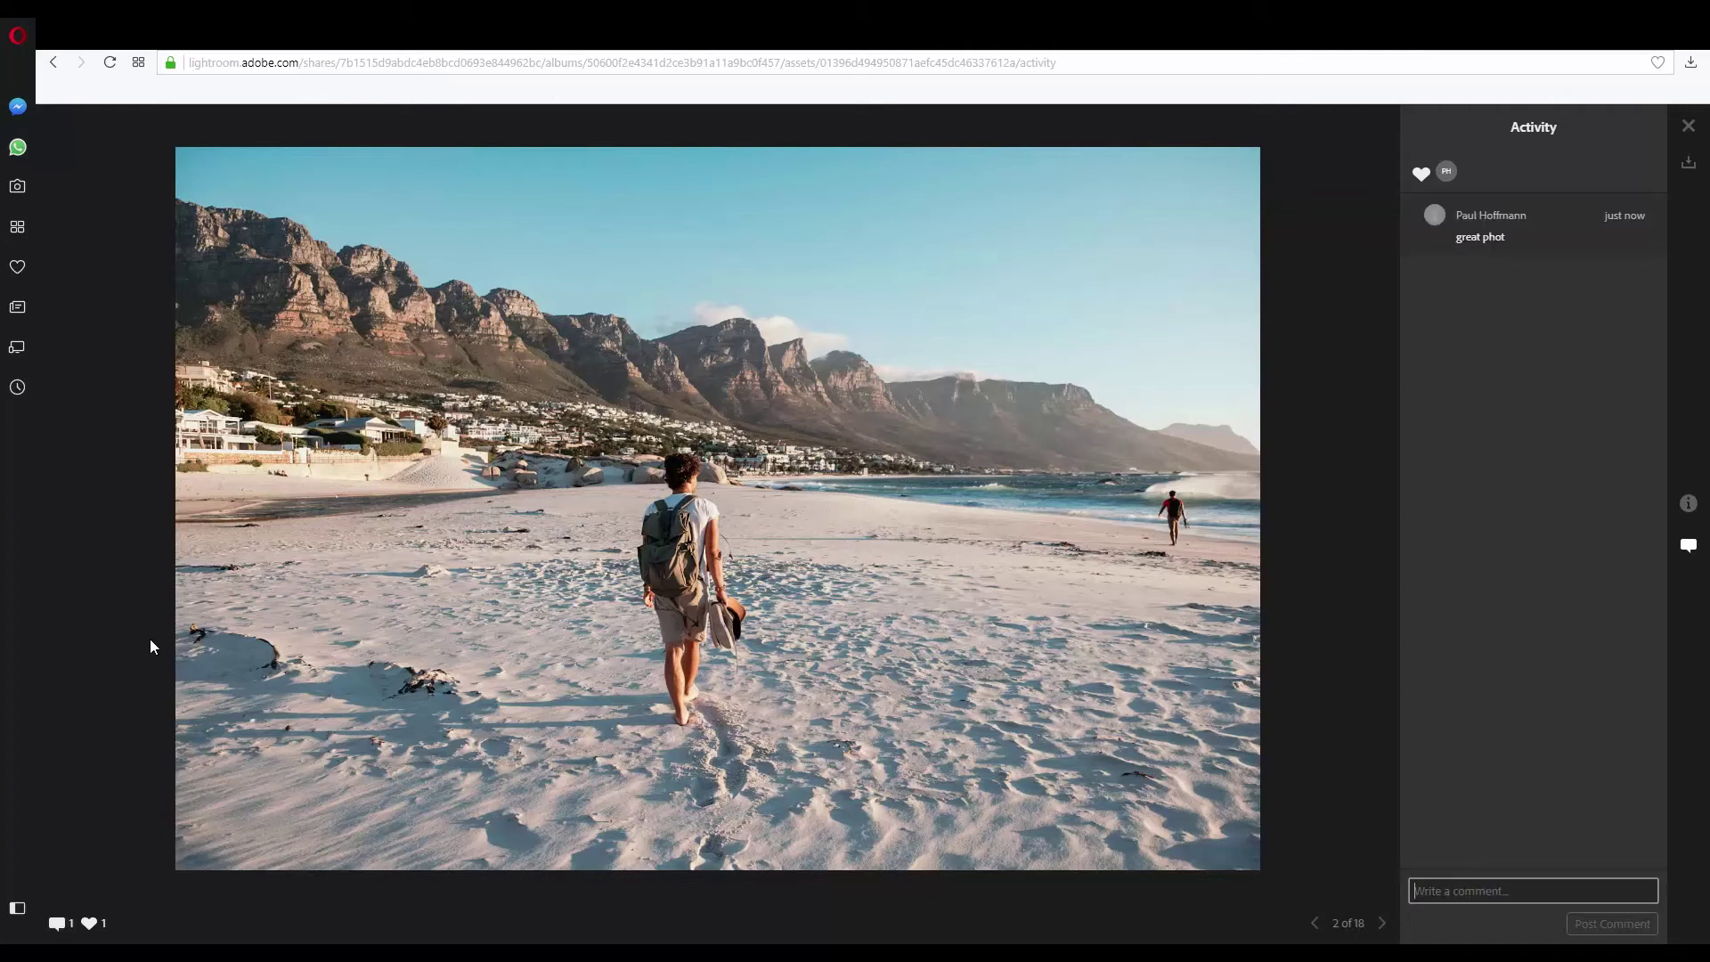
Post a second comment on the beach photo: "could you darken it a little bit"
type("could y")
type("ou ")
type("darken it a")
type(" bit more")
key("Return")
Switch to Lightroom Classic, sort the Capetown collection by Last Comment Time and enlarge the beach photo to read its comments
key("alt+Tab")
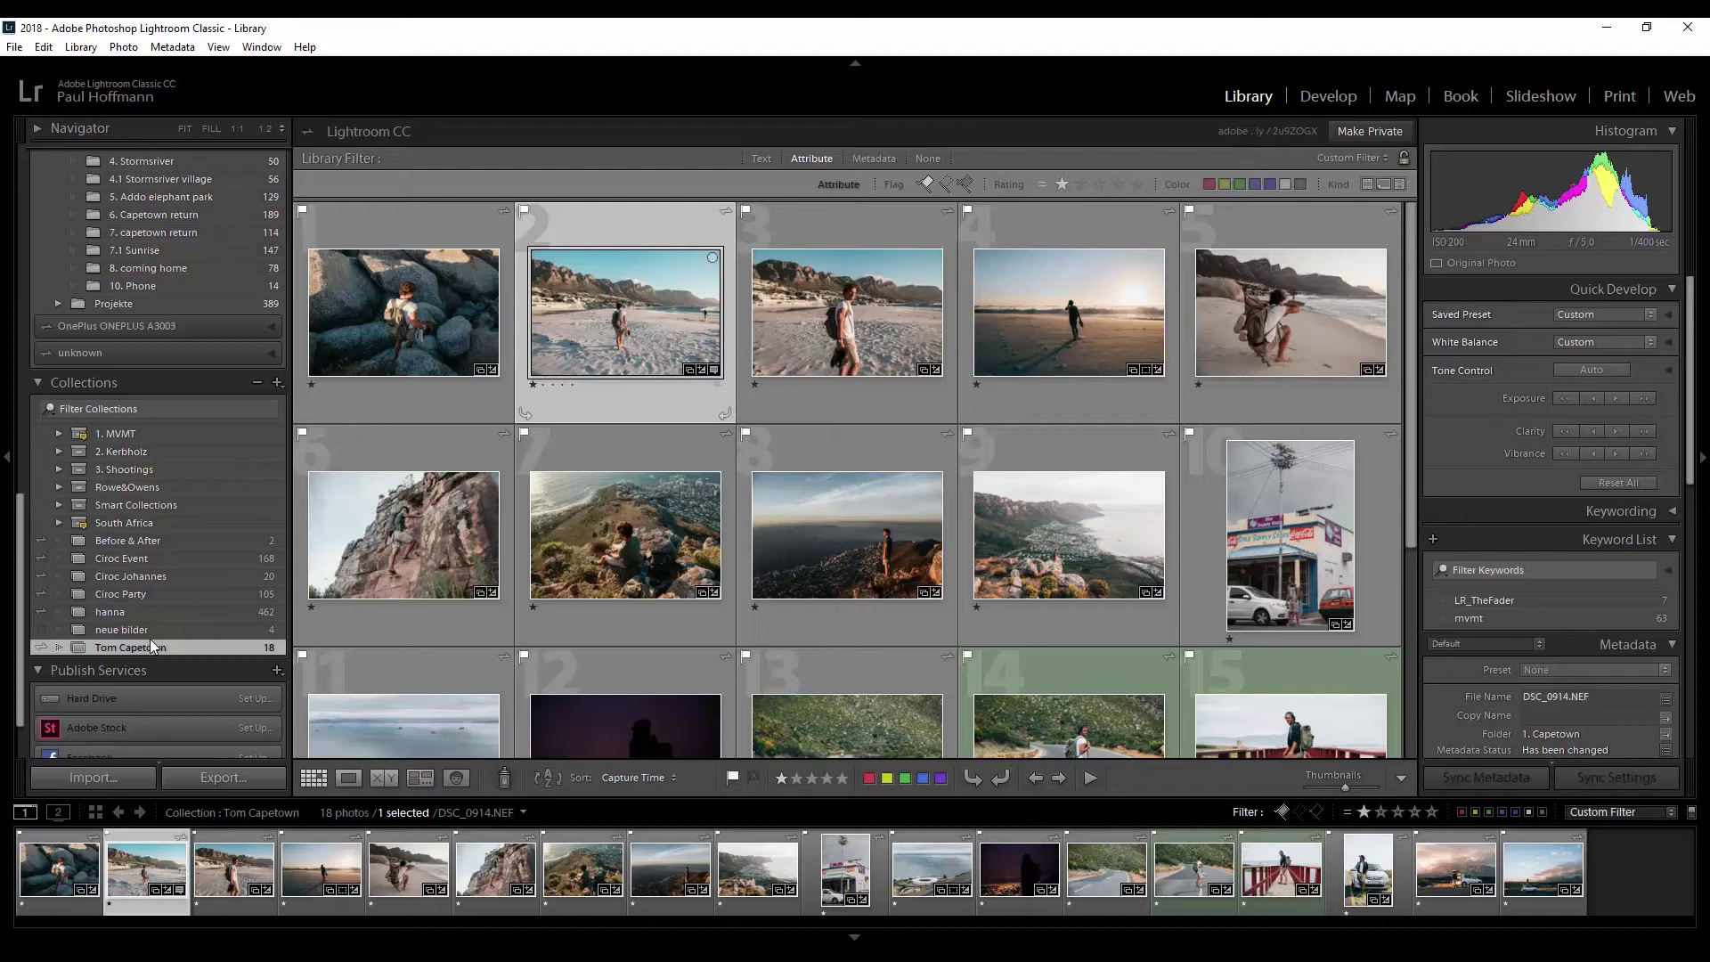
left_click(633, 778)
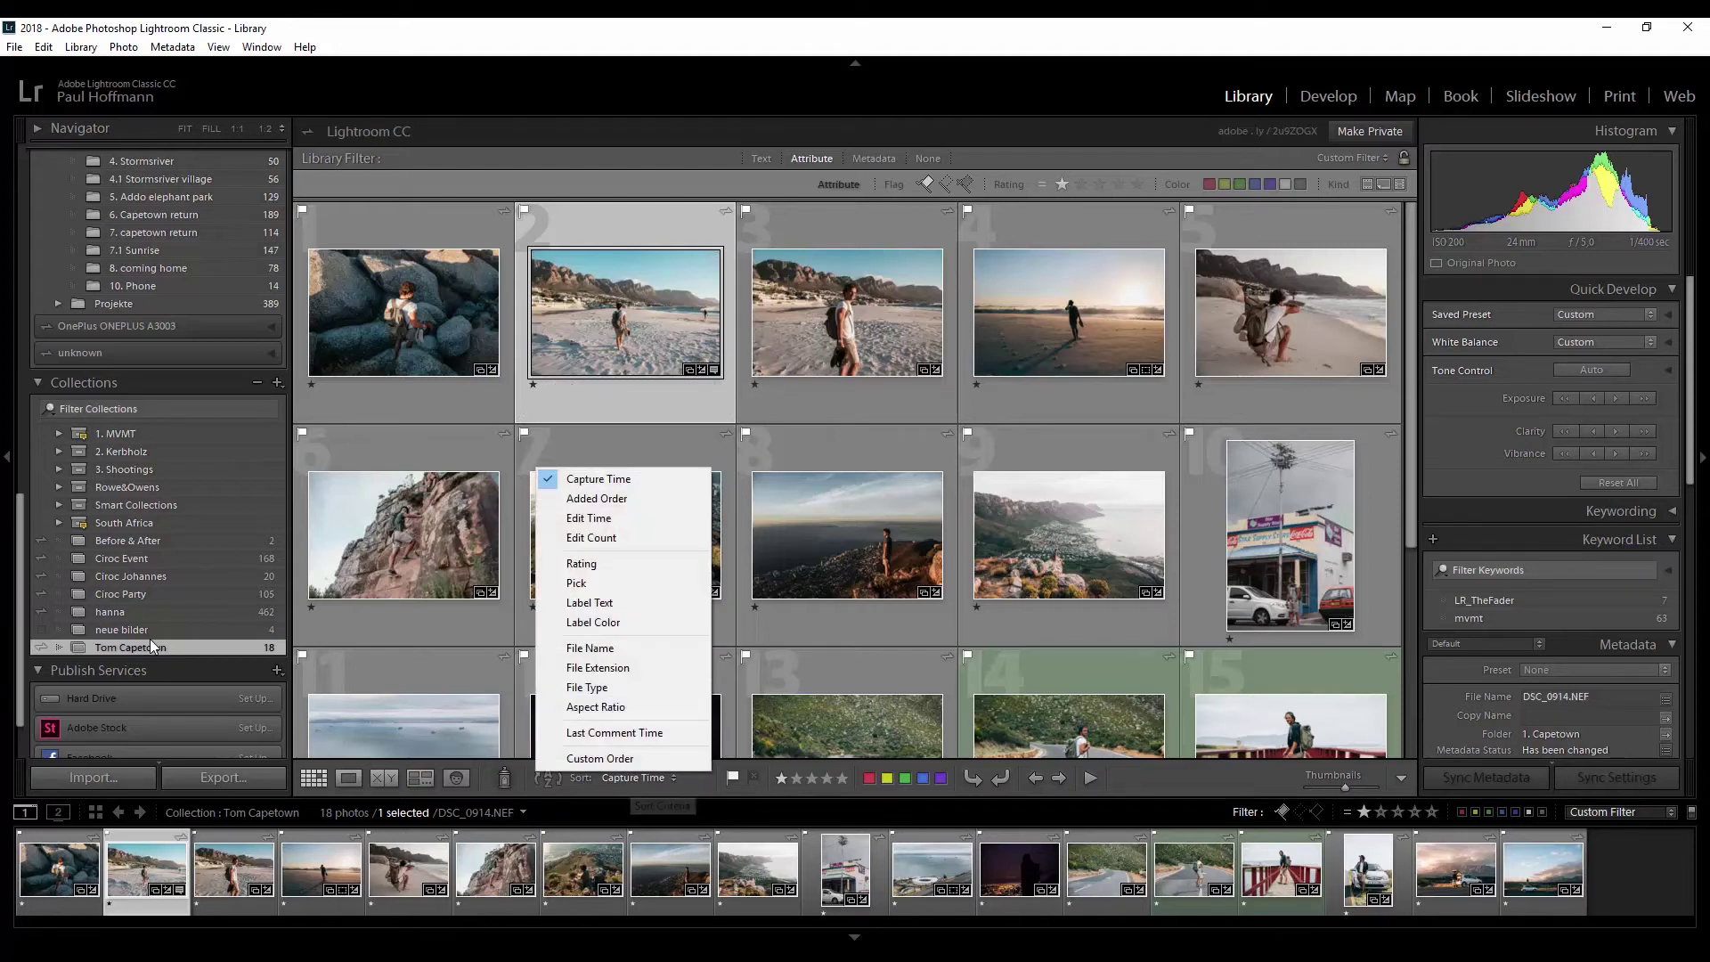
key("Up")
key("Up")
key("Return")
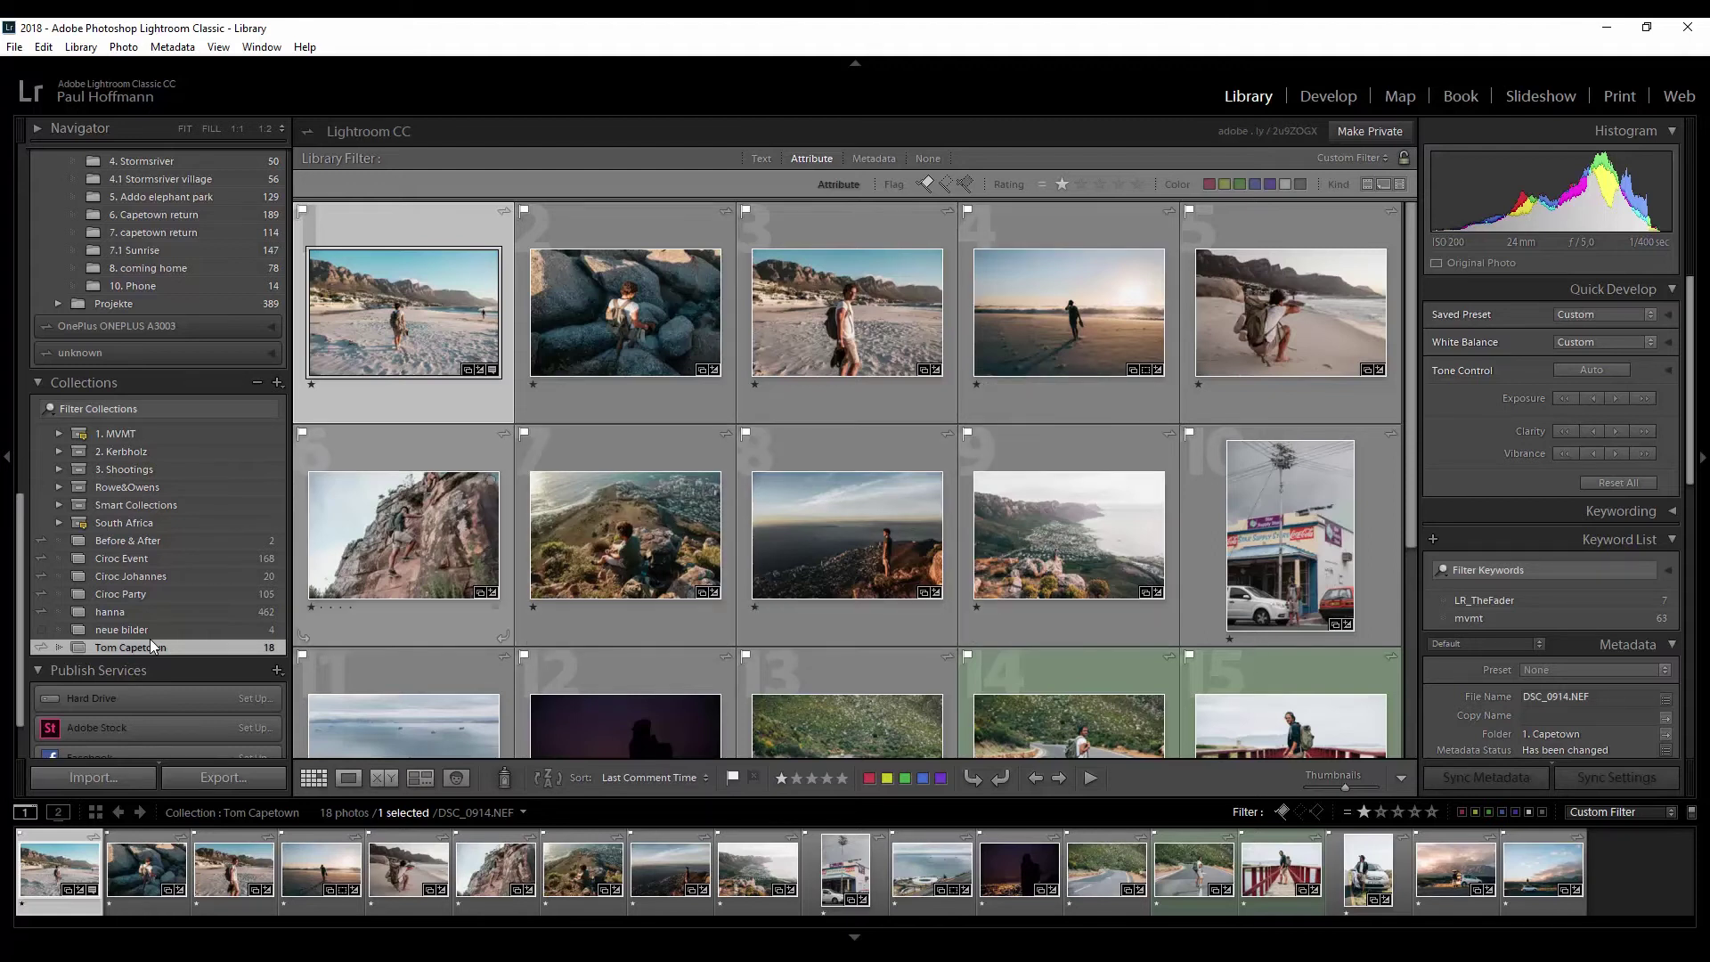
key("e")
scroll(1552, 521, "down", 4)
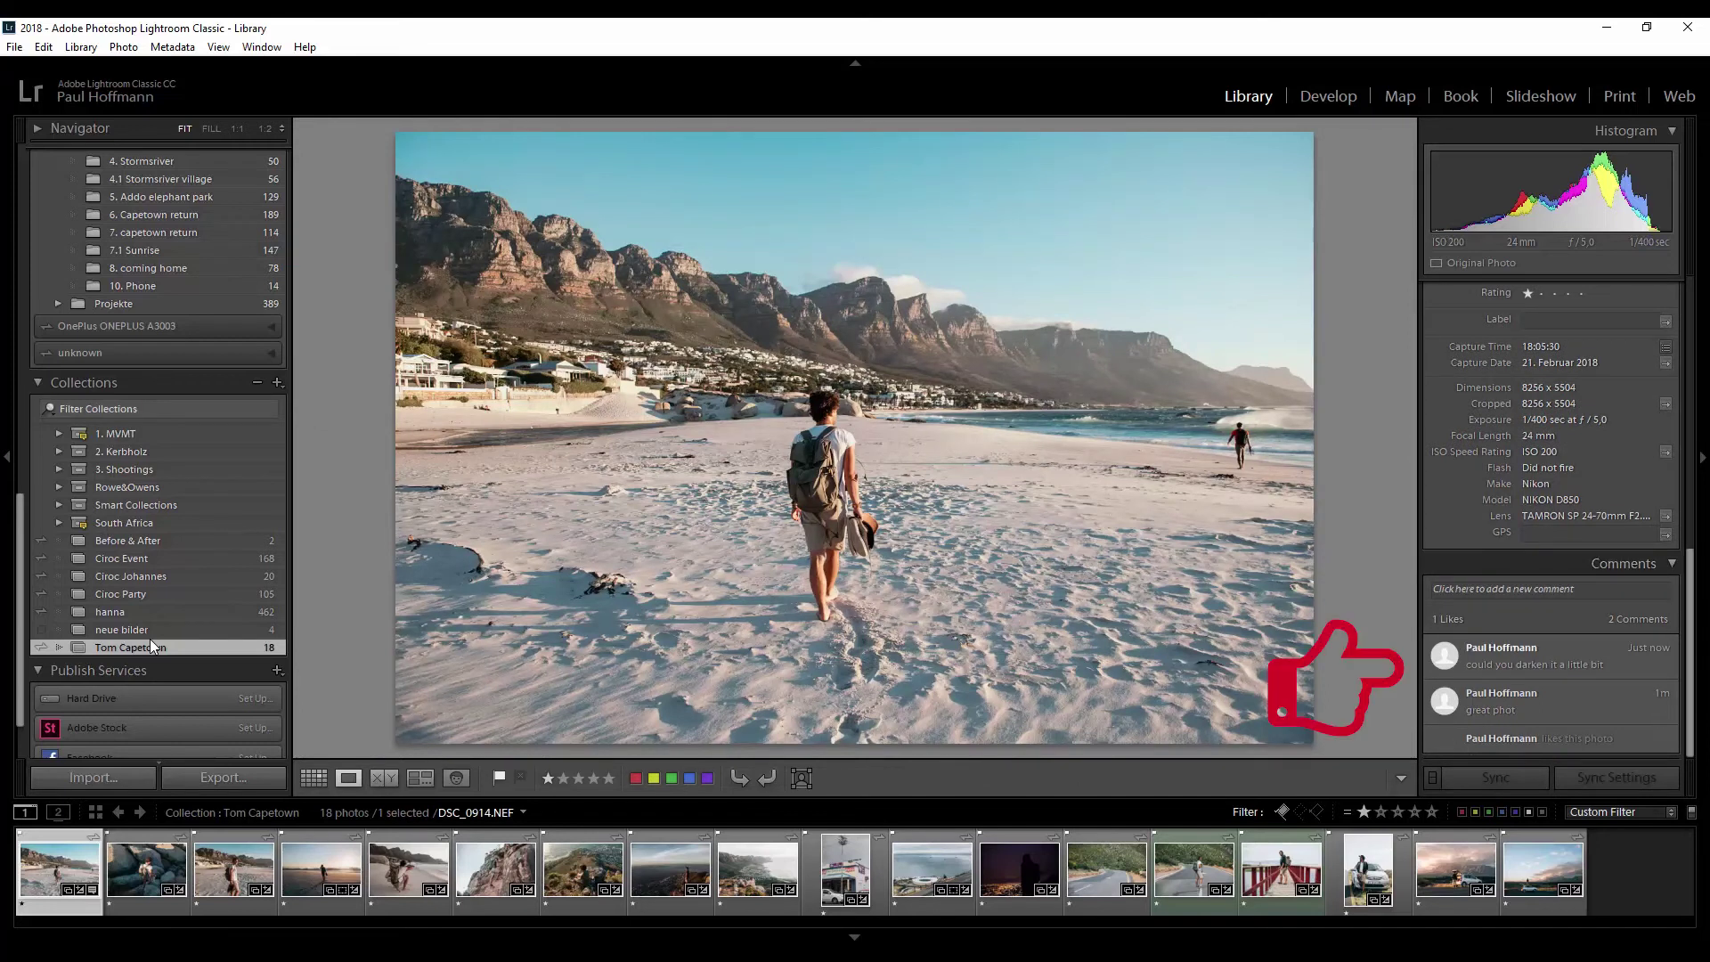
Darken the beach photo in Develop by lowering its exposure to -1.68, raising it one increment, and return to the Library loupe view
key("d")
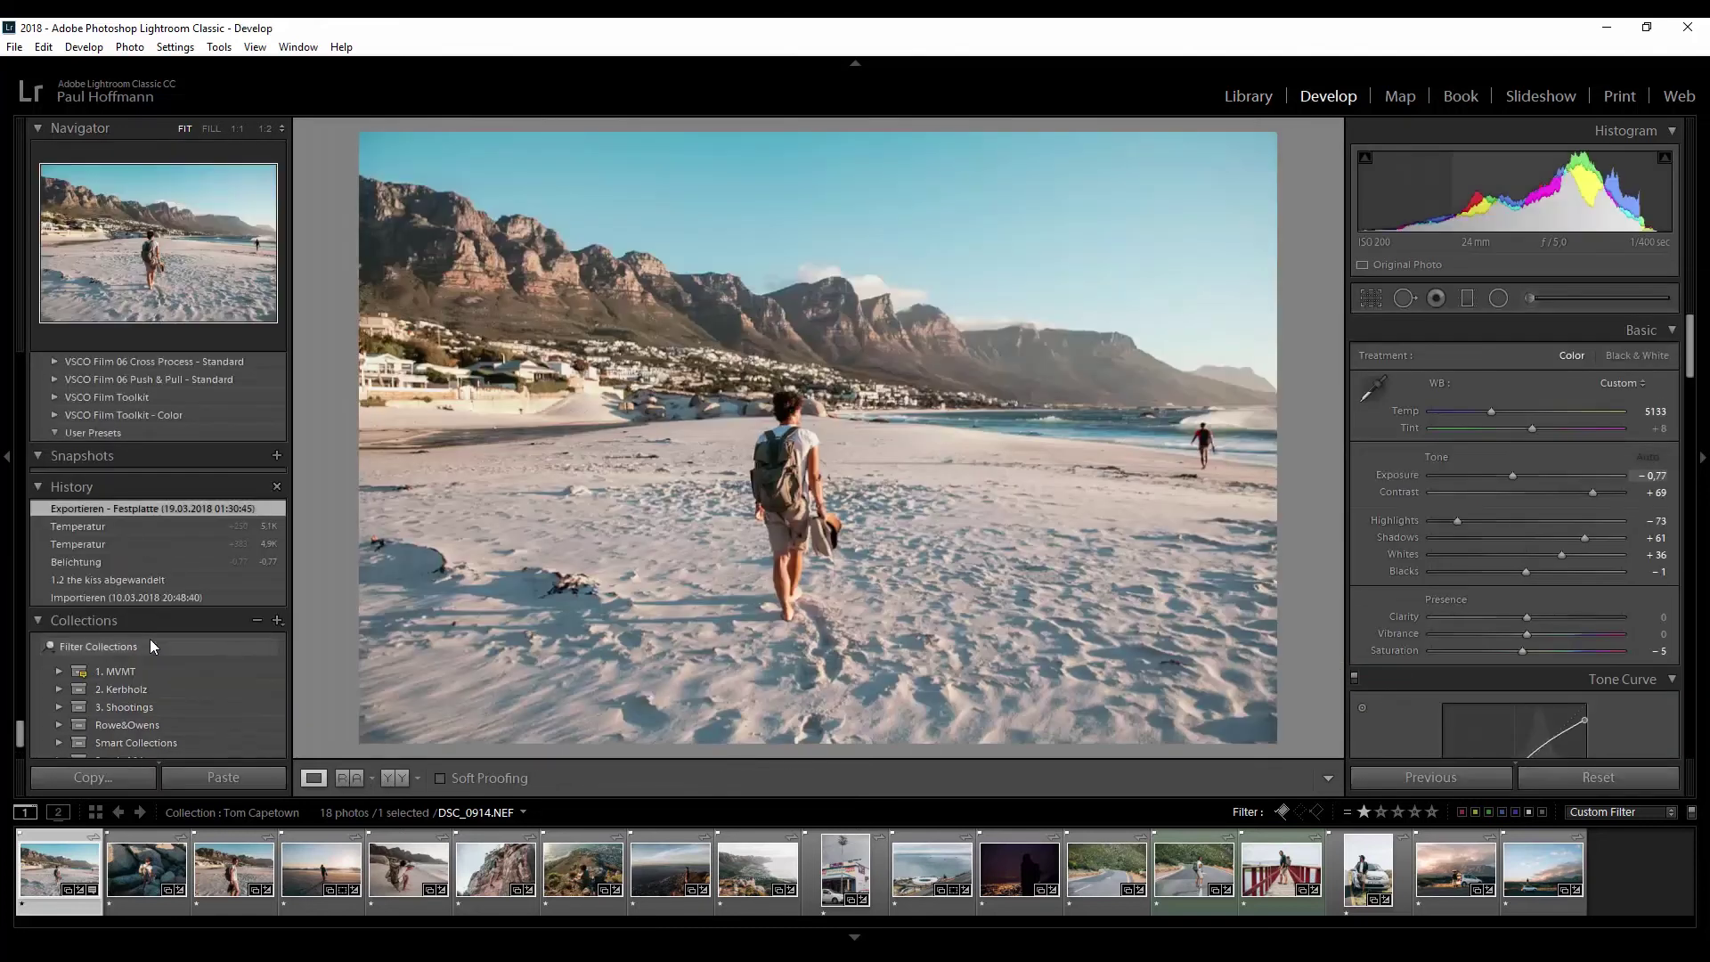
key("minus")
key("minus")
key("minus")
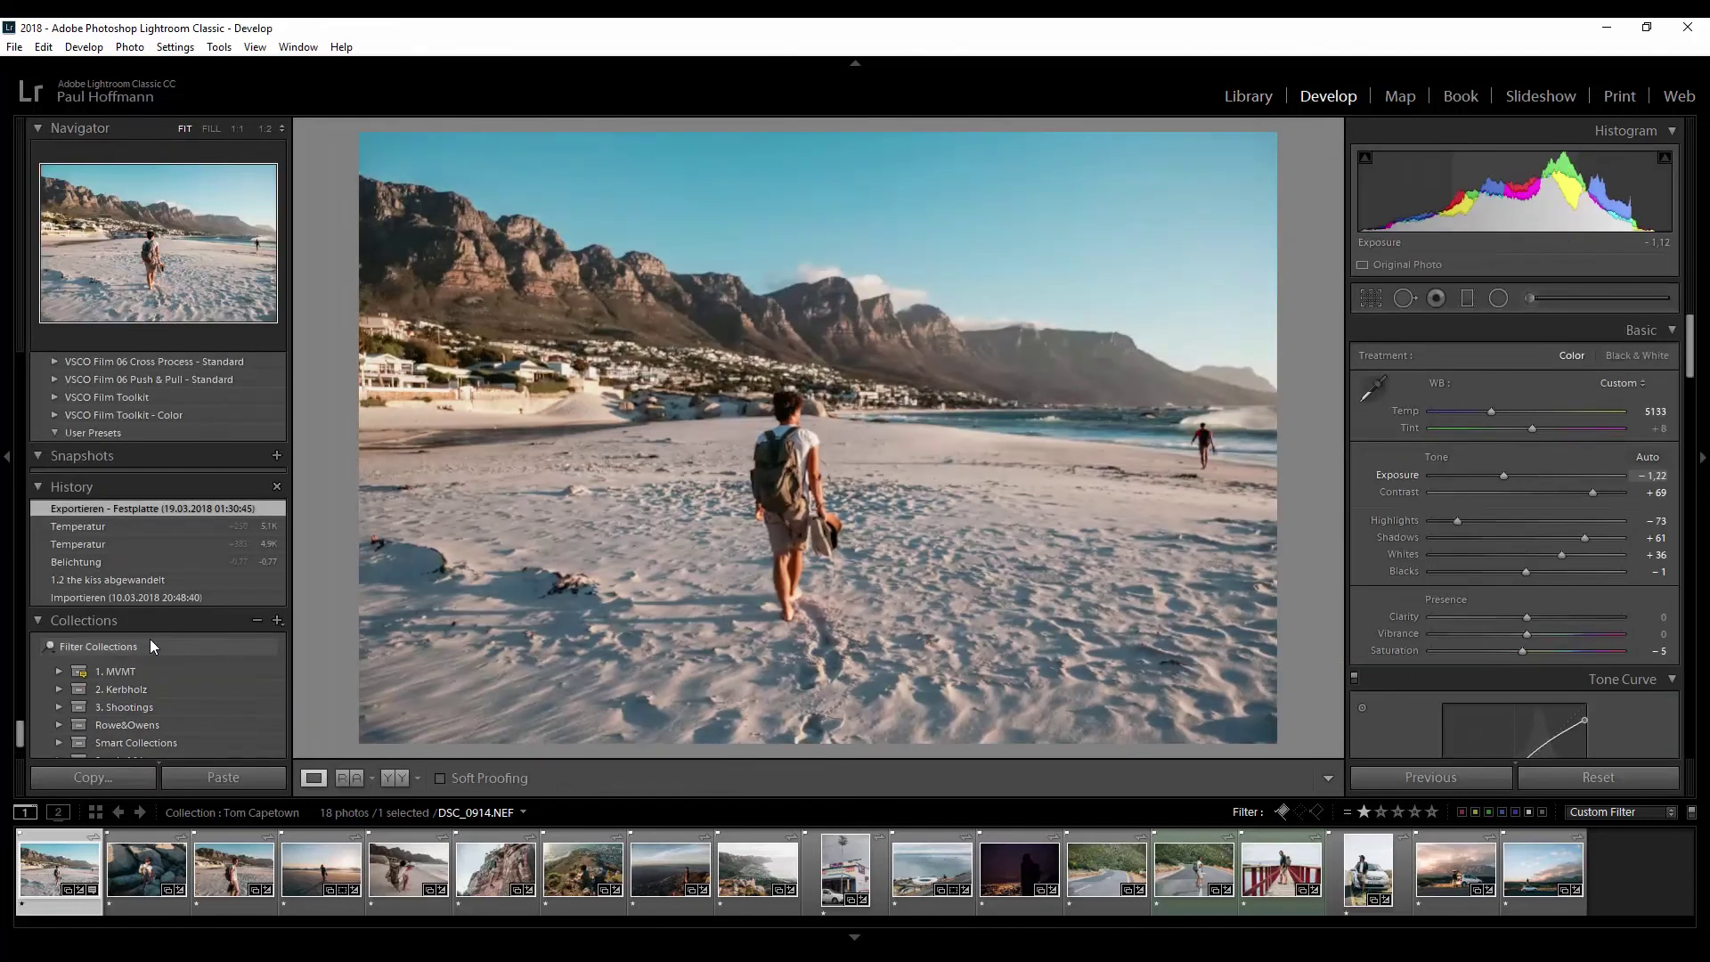
key("minus")
key("minus")
key("minus")
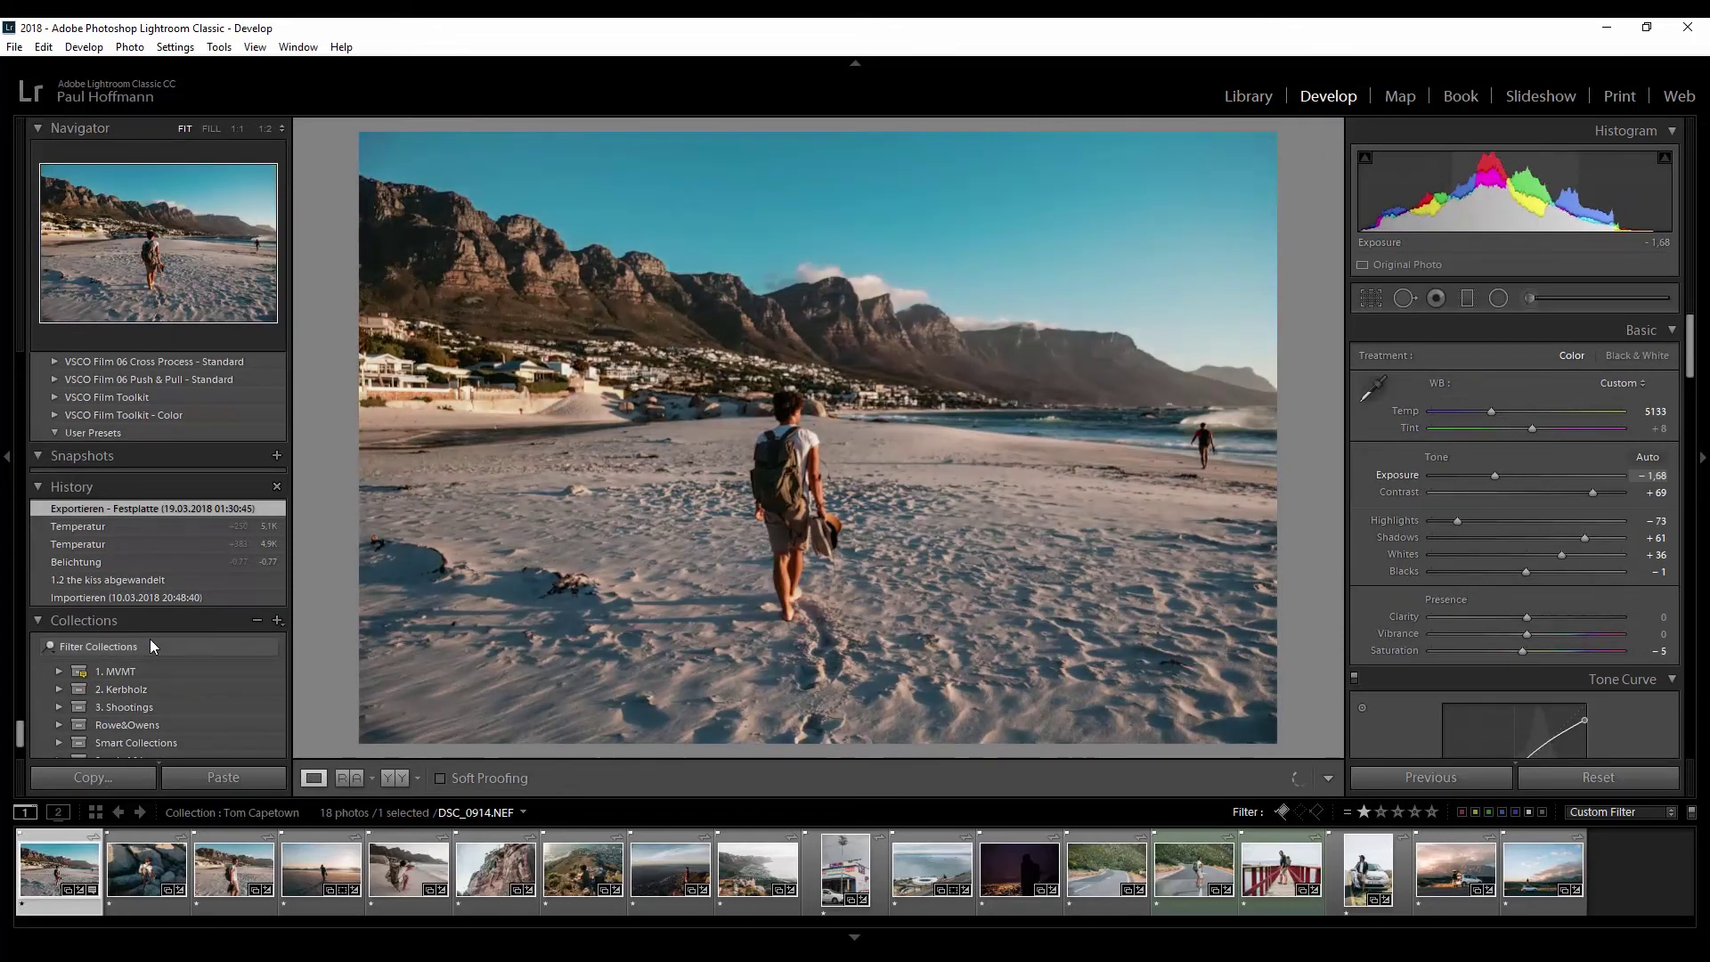
key("equal")
key("e")
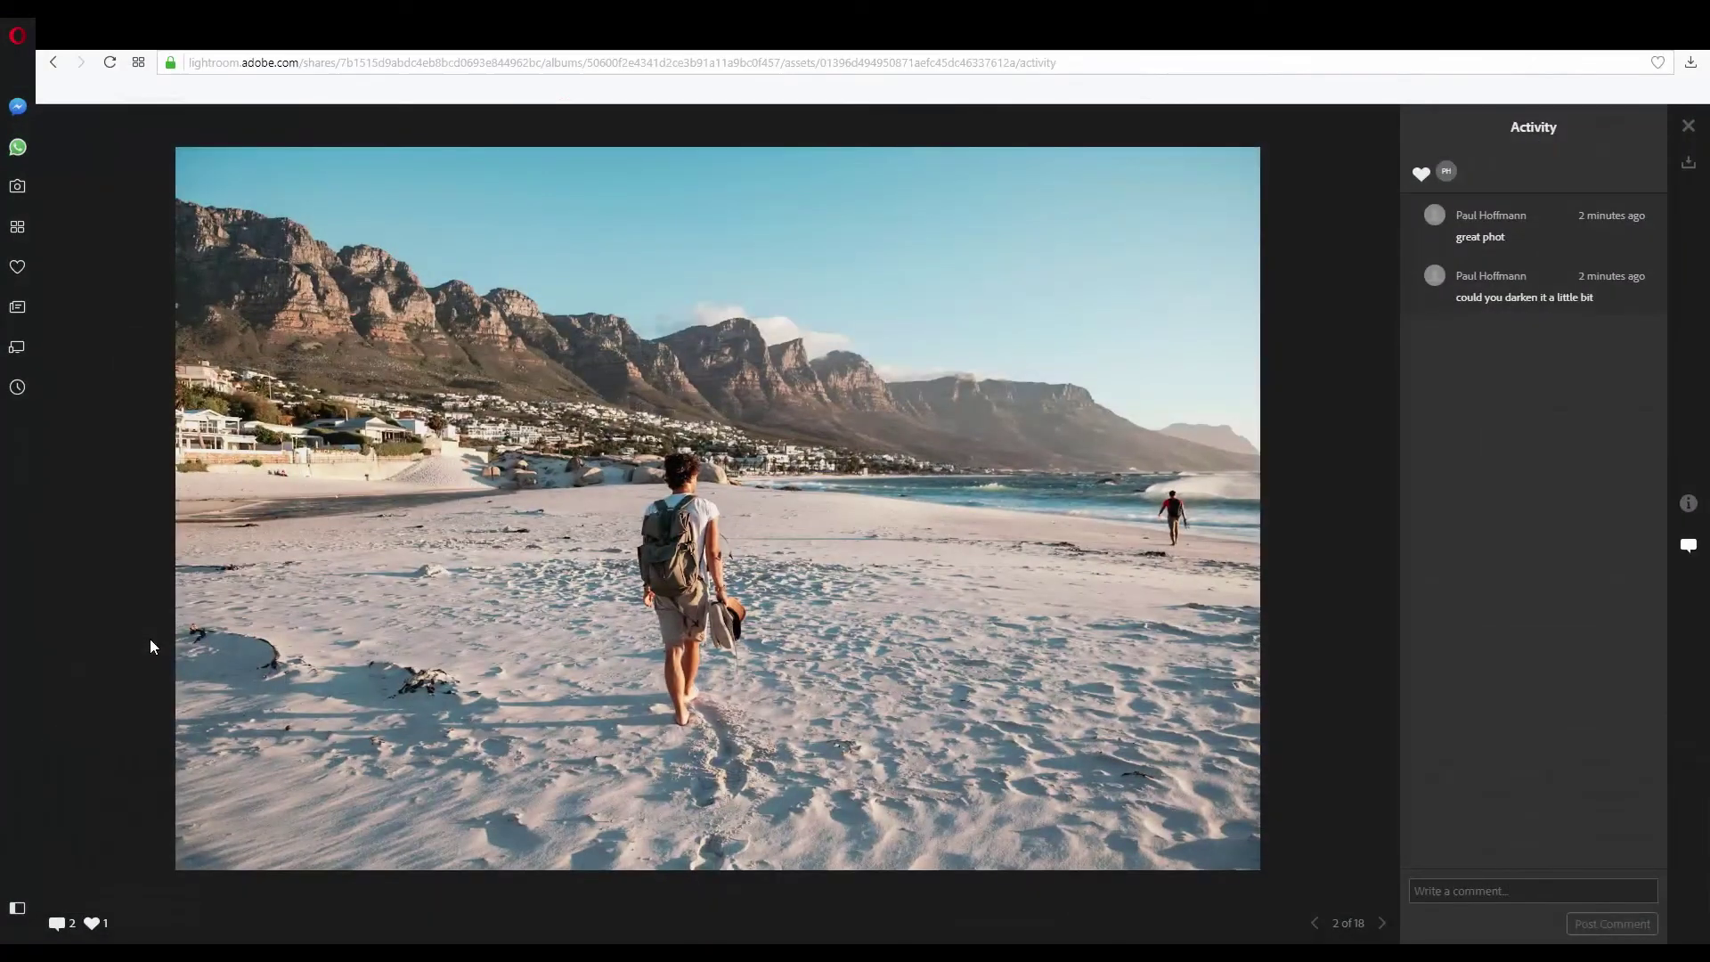
Switch to the shared web gallery in the browser, reload the beach photo to check the edit, and return to the album overview
key("F5")
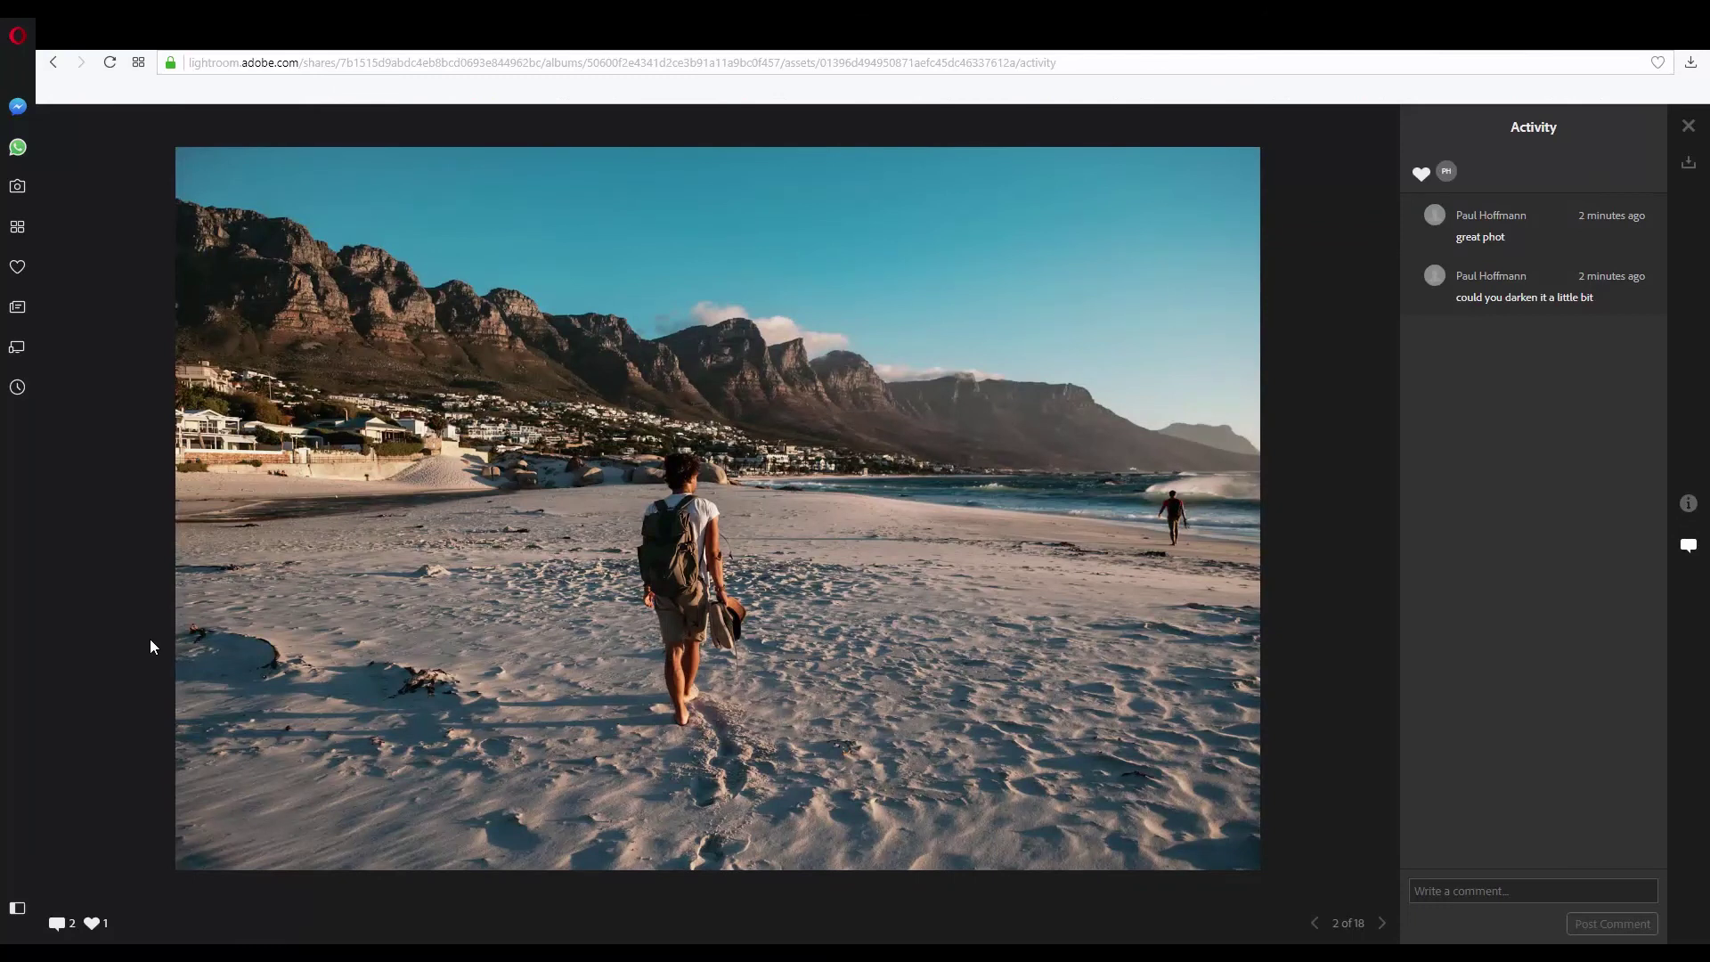
key("Escape")
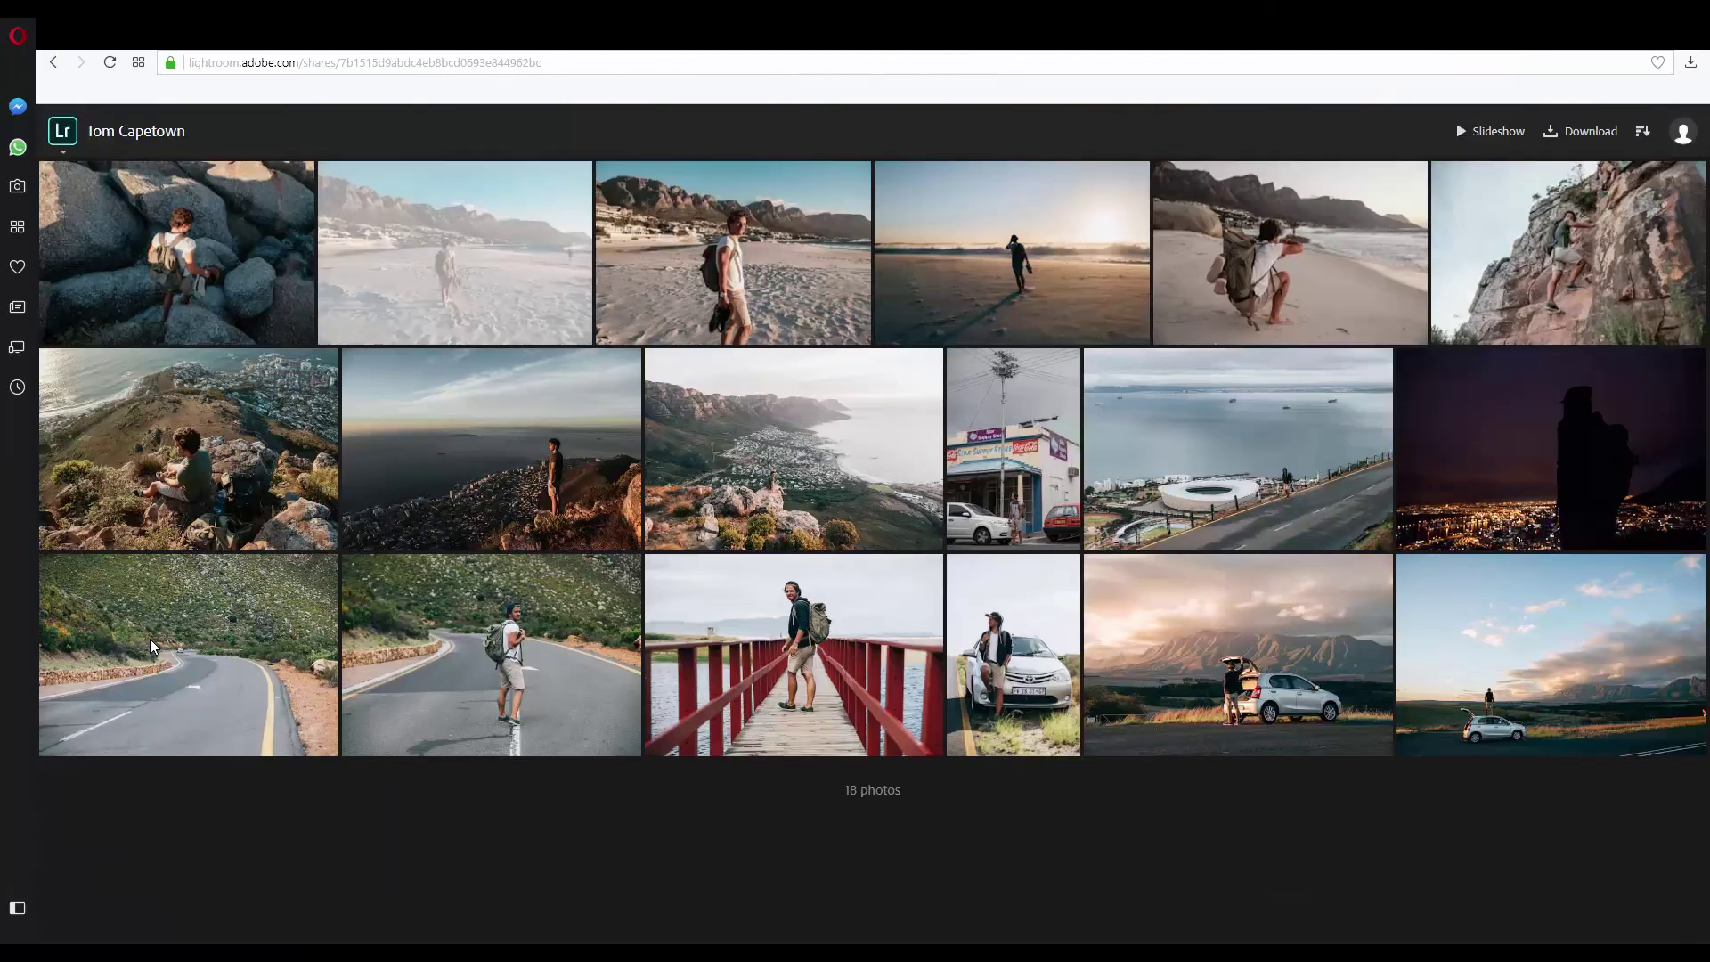